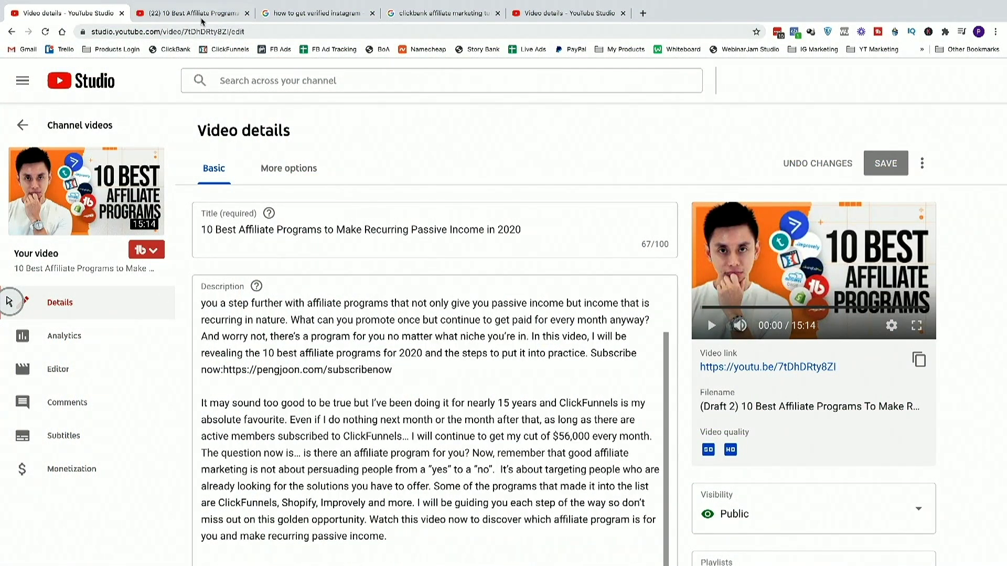
Step: Switch to the '10 Best Affiliate Programs' watch page tab and zoom it in
key(ctrl+Tab)
key(ctrl+plus)
key(ctrl+plus)
key(ctrl+plus)
key(ctrl+plus)
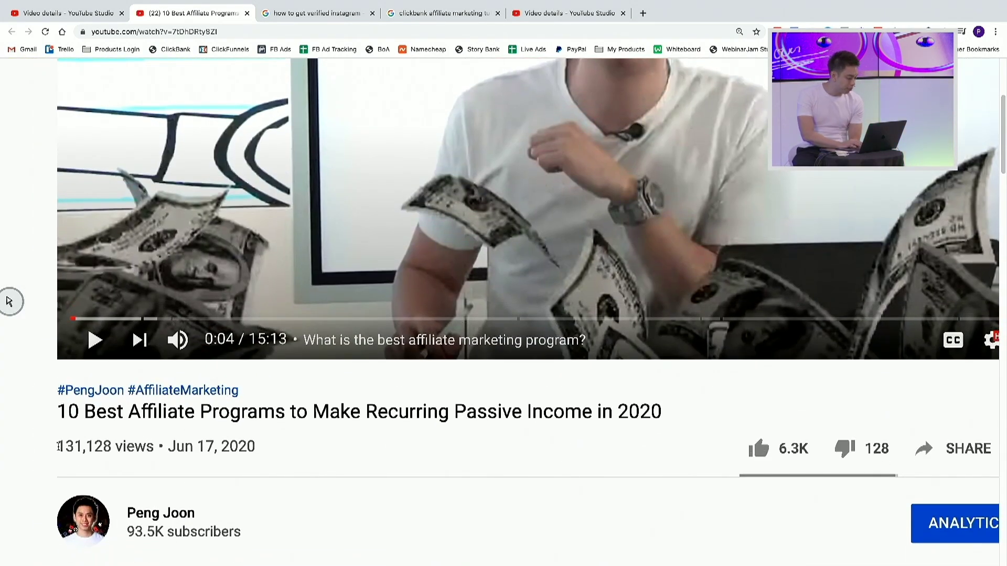
Step: Highlight the 131,128 views count and the video title, then scroll to the description
drag(59, 446, 140, 447)
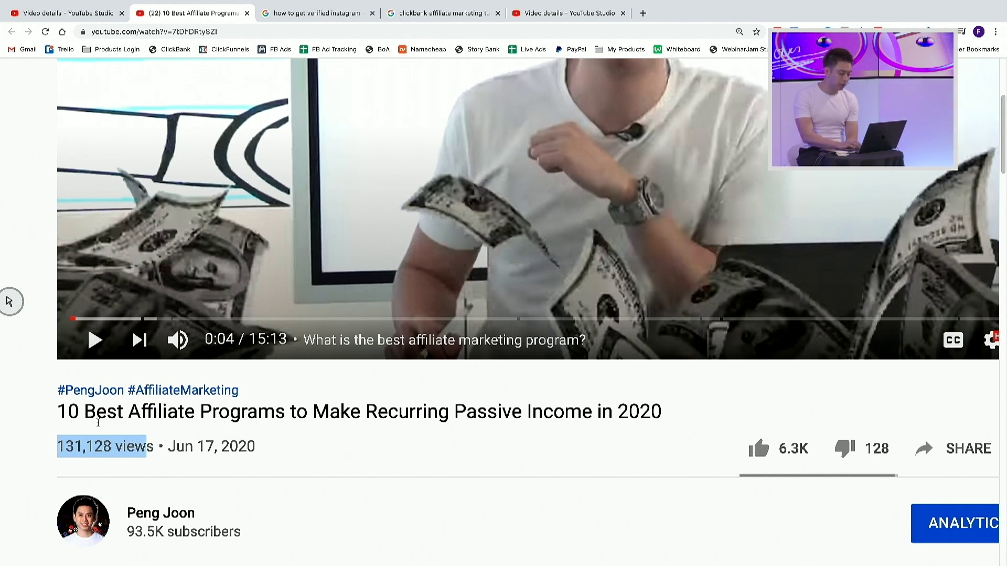
drag(83, 417, 573, 414)
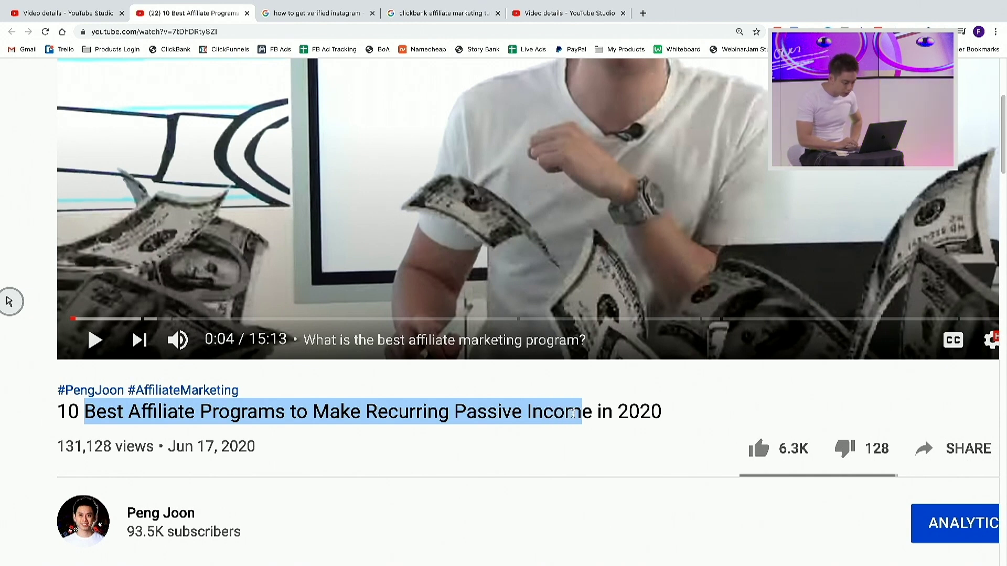
scroll(573, 414, up, 2)
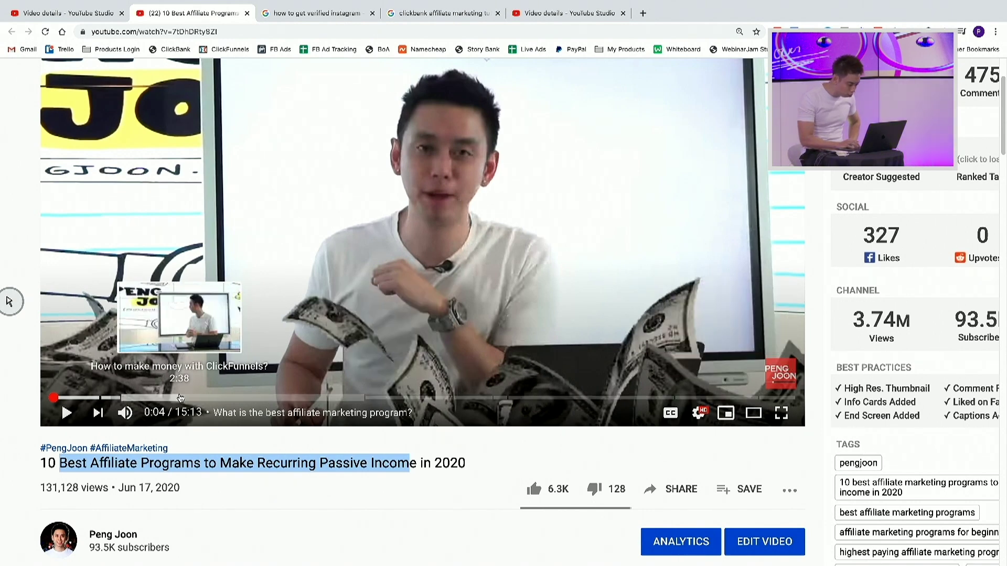
scroll(192, 393, down, 10)
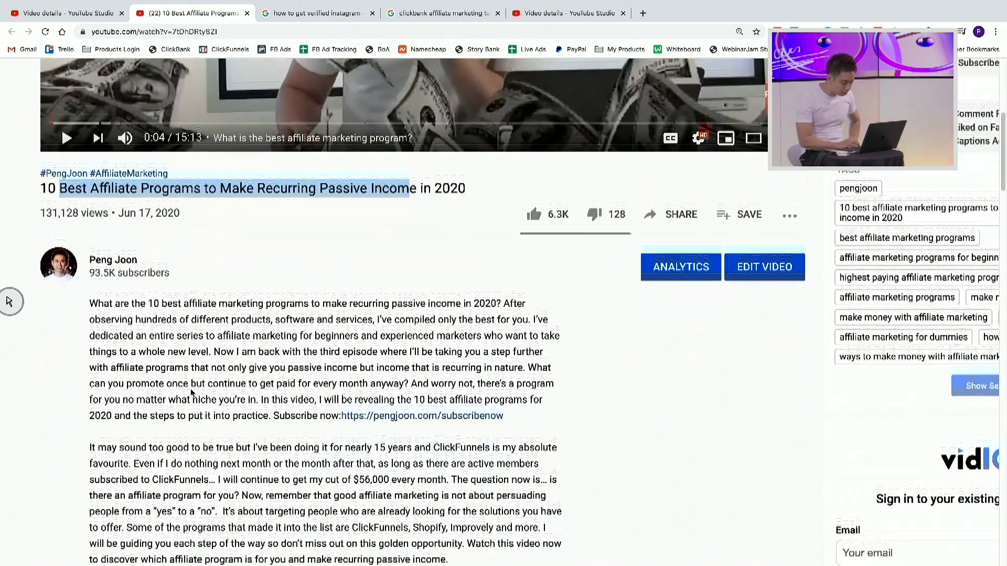
scroll(155, 390, down, 3)
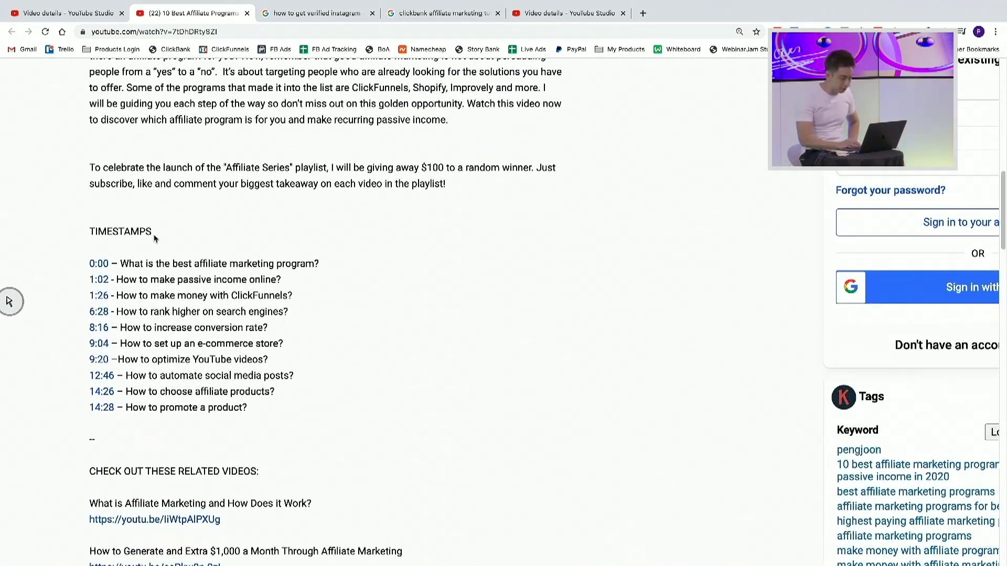
ctrl+scroll(153, 236, up, 5)
scroll(155, 239, down, 2)
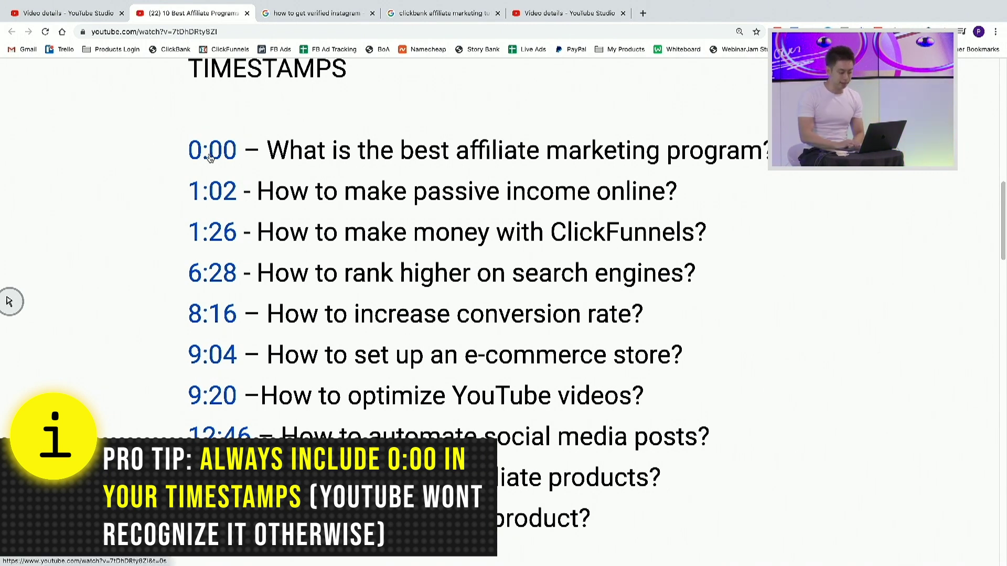
key(ctrl+minus)
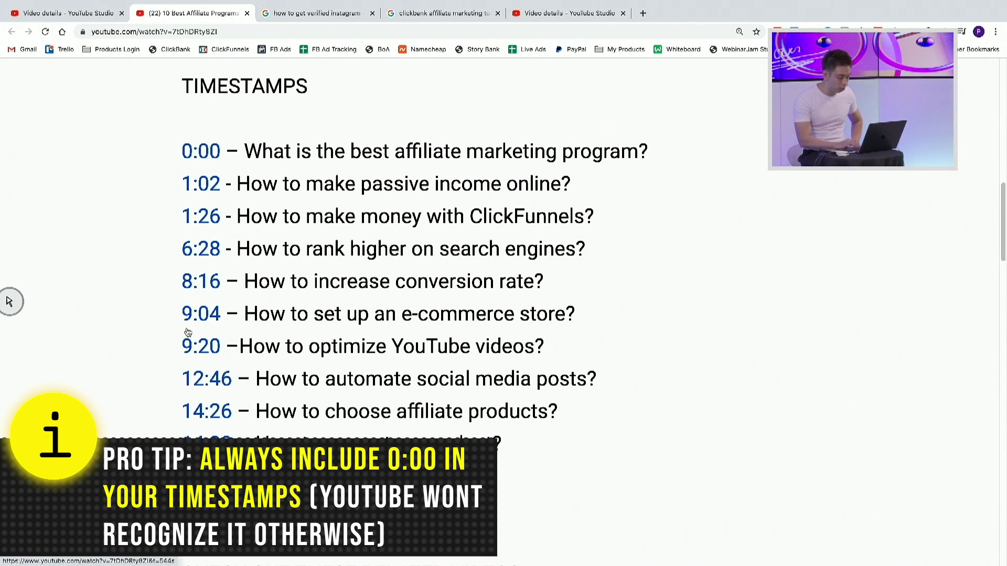
scroll(187, 331, up, 10)
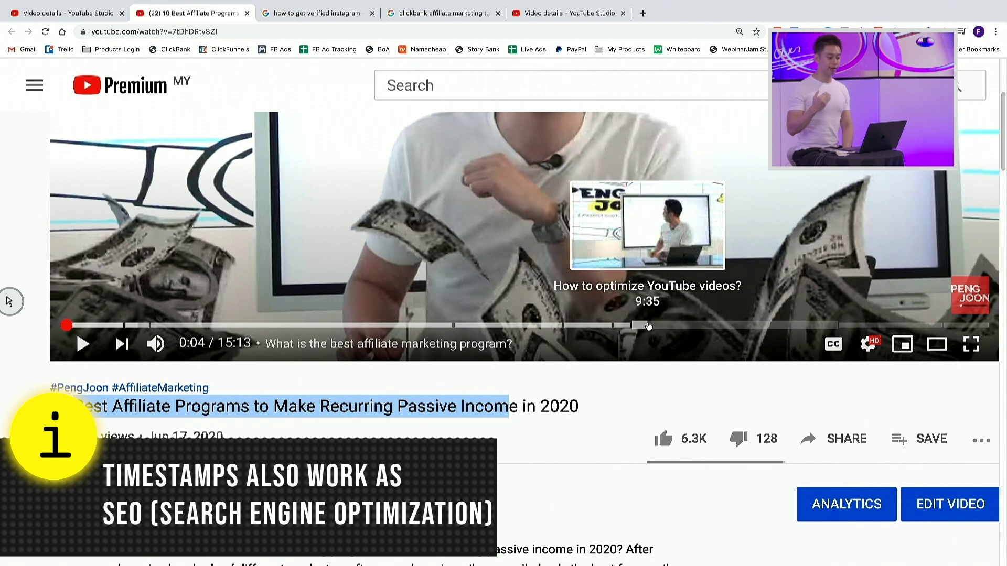
scroll(648, 326, up, 1)
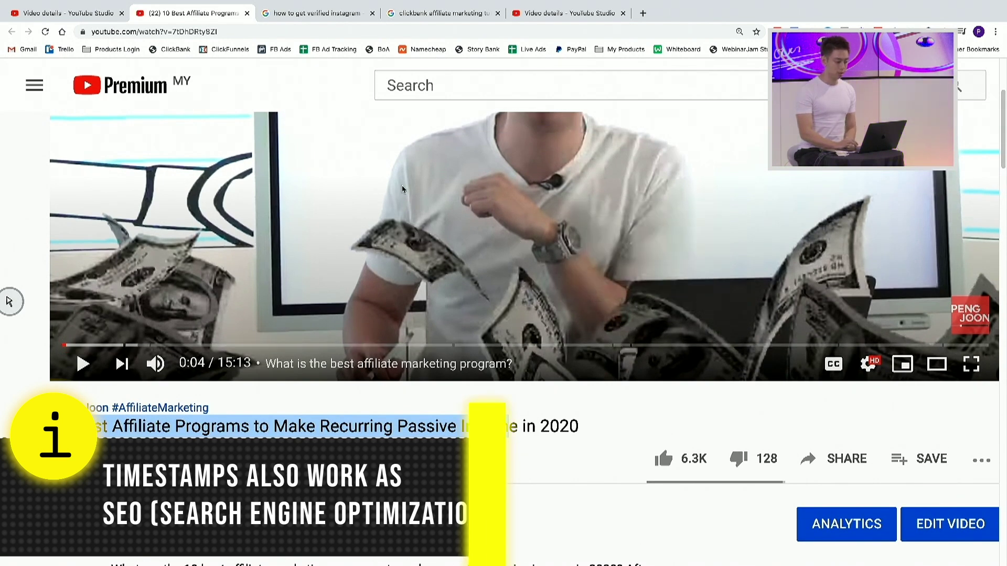
click(330, 21)
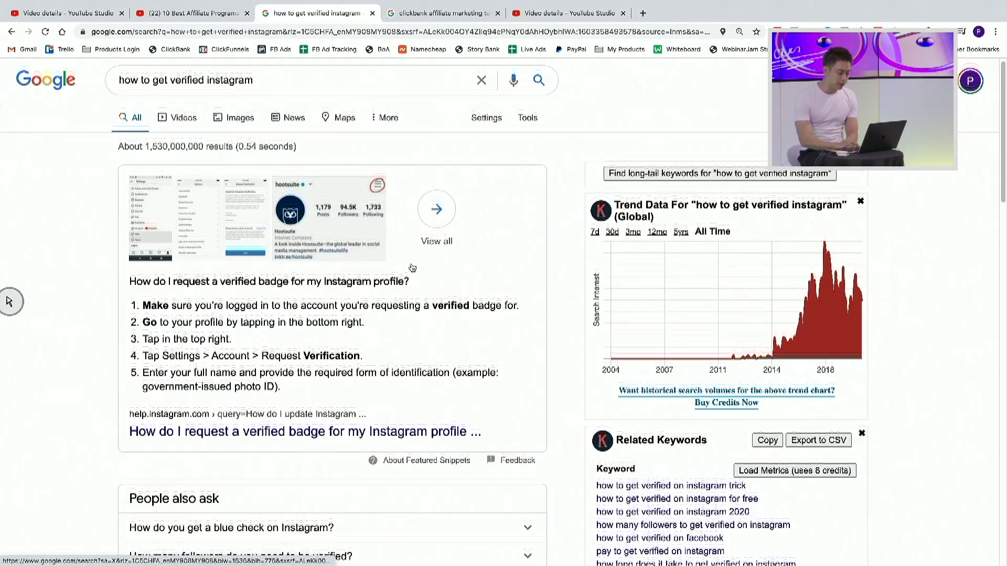
Step: Scroll through the 'how to get verified instagram' results to the Videos section
scroll(411, 264, down, 3)
scroll(412, 263, down, 10)
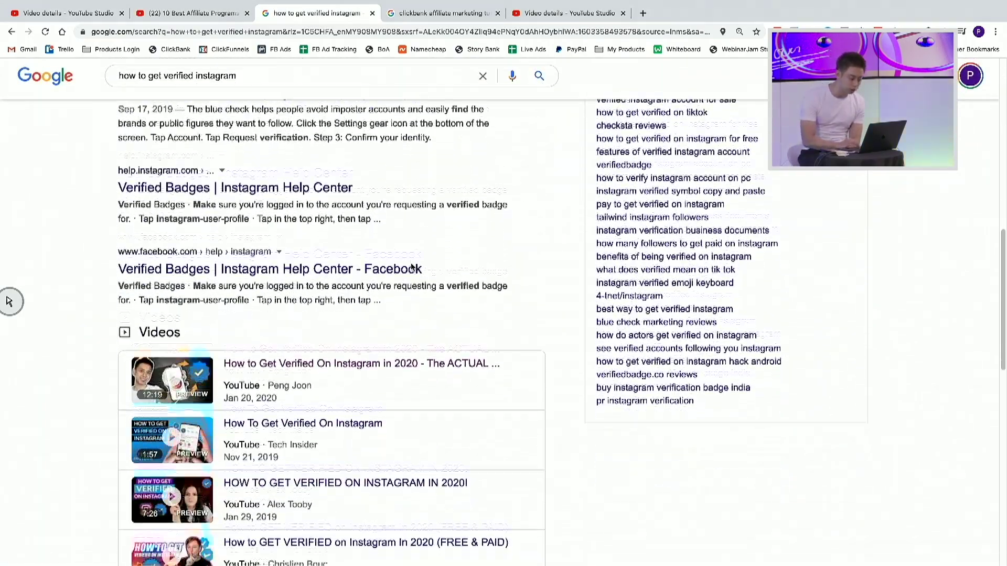
scroll(223, 216, up, 5)
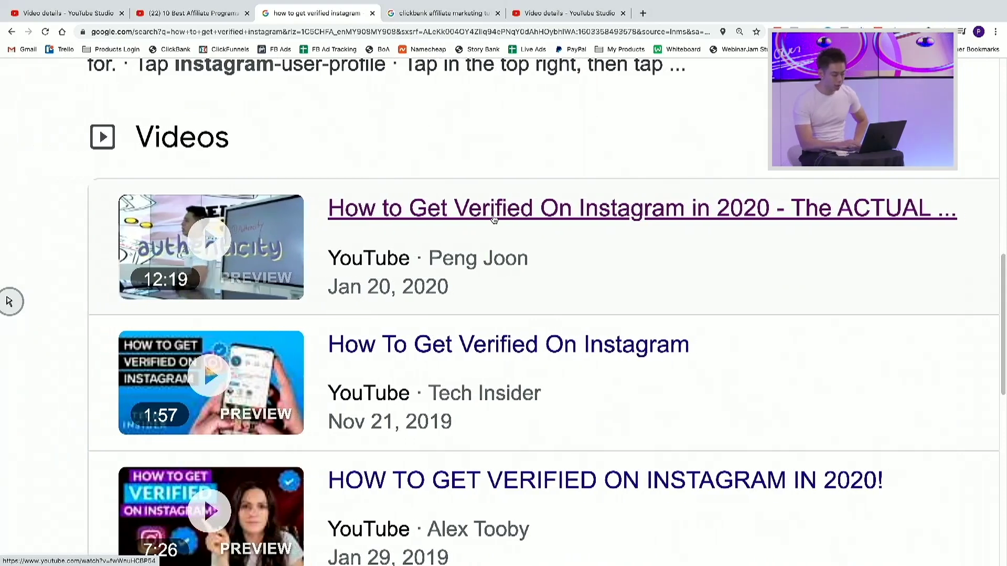
scroll(493, 219, down, 3)
scroll(493, 219, down, 3)
scroll(494, 219, up, 10)
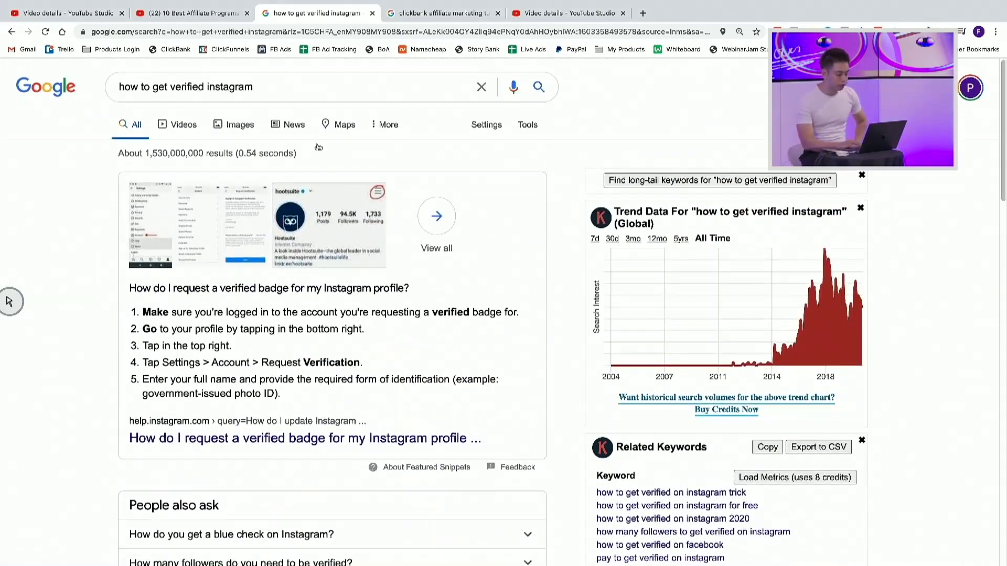
scroll(231, 101, up, 3)
scroll(231, 100, up, 3)
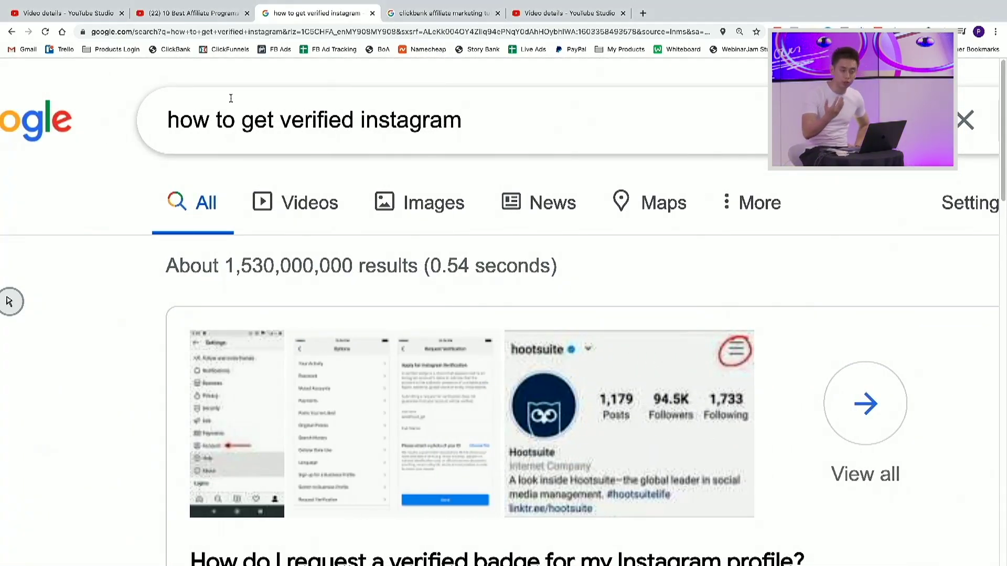
scroll(231, 98, left, 2)
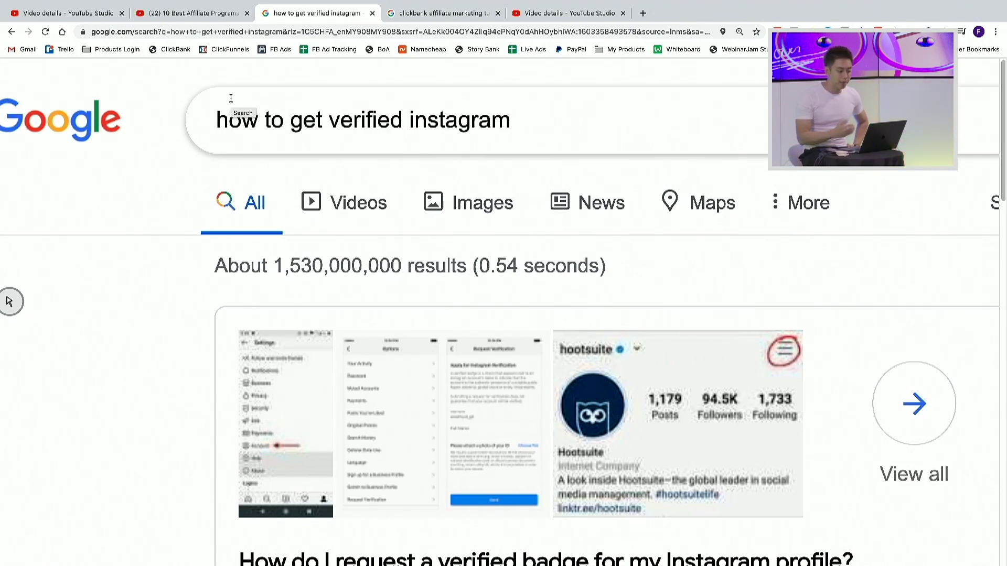
scroll(231, 98, left, 1)
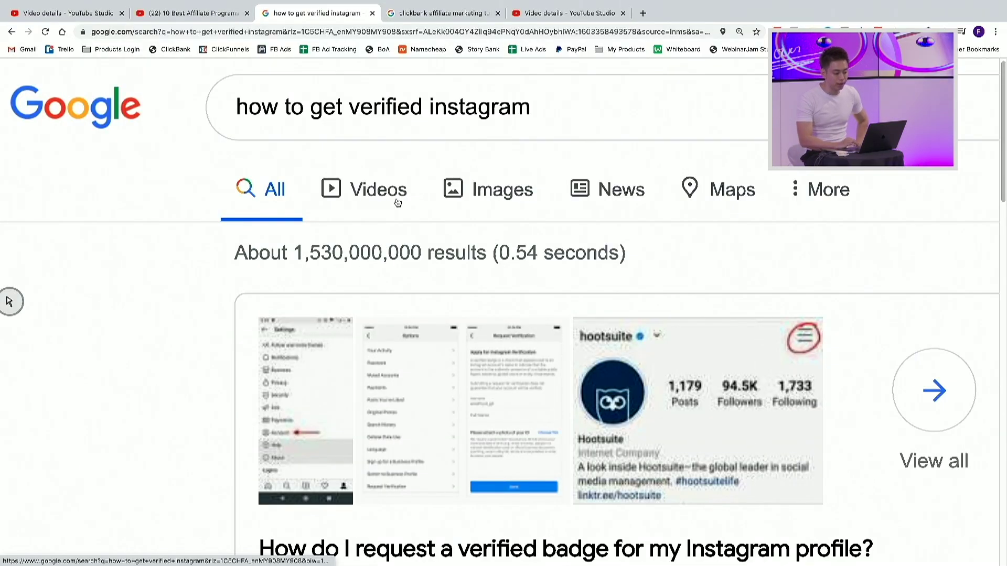
scroll(397, 203, down, 10)
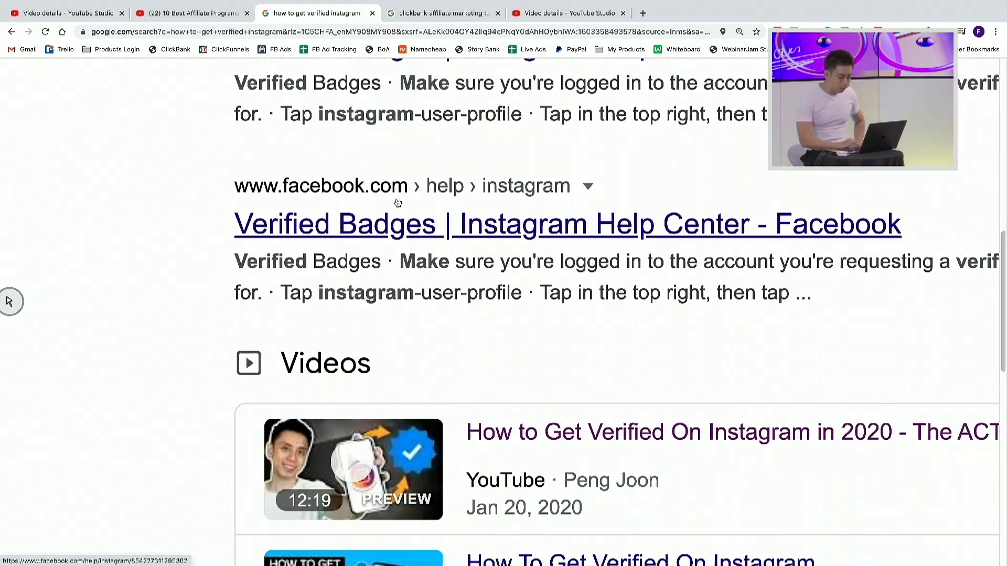
scroll(397, 199, down, 2)
scroll(397, 199, right, 2)
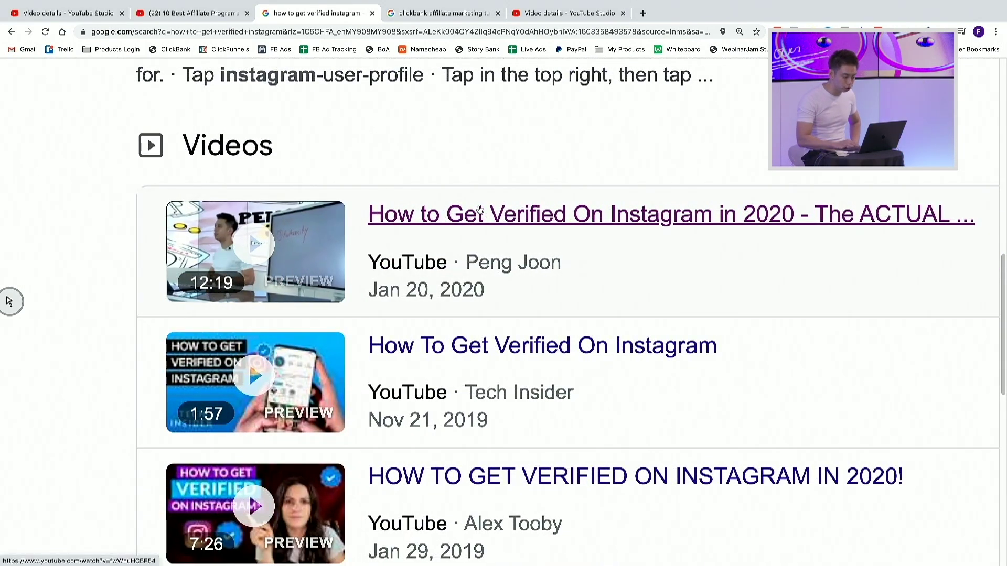
Step: Zoom the results out and bring up options for the first video result
key(ctrl+minus)
scroll(479, 209, down, 2)
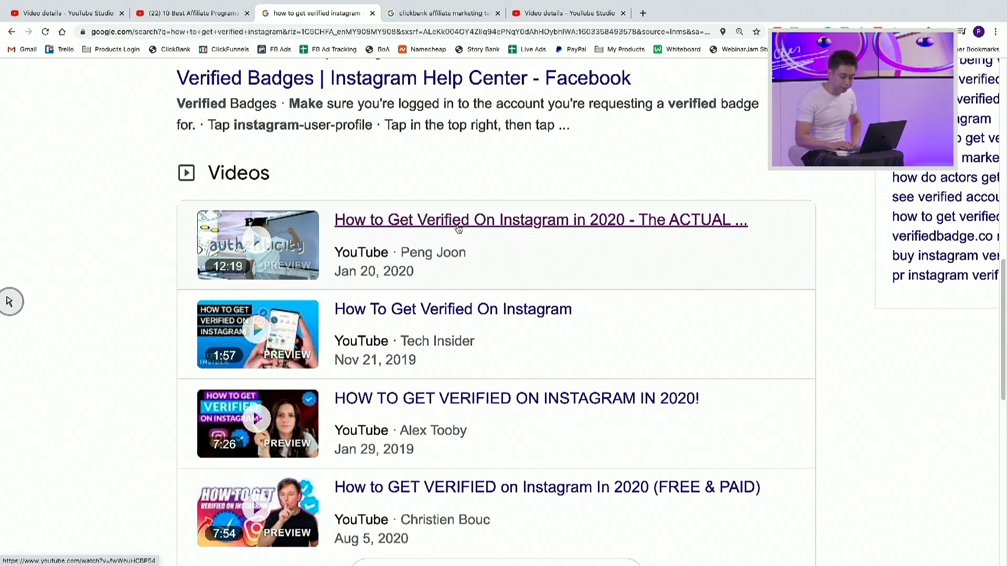
right_click(458, 229)
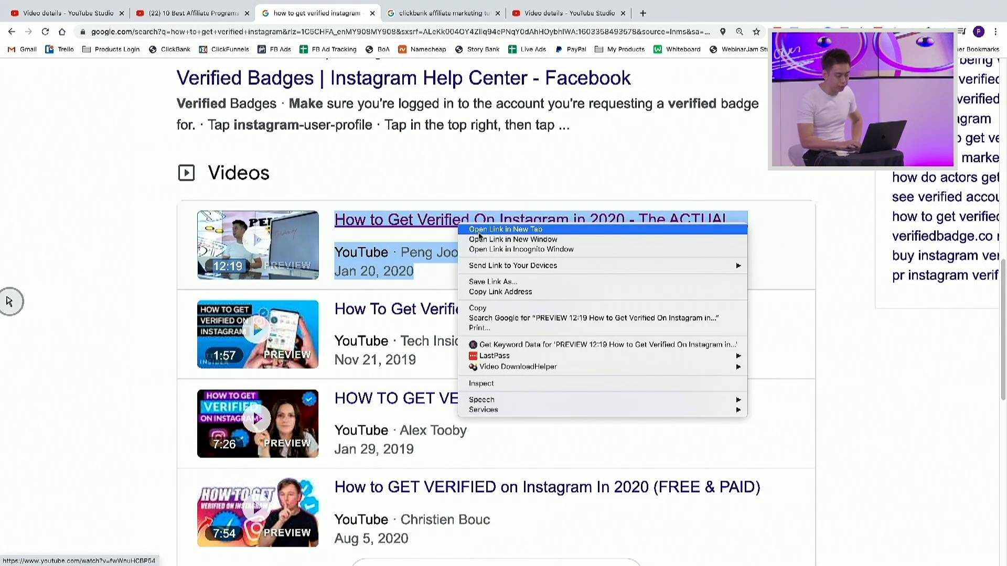
Step: Open the first video result, 'How to Get Verified On Instagram in 2020', in a new tab
click(479, 232)
key(ctrl+Tab)
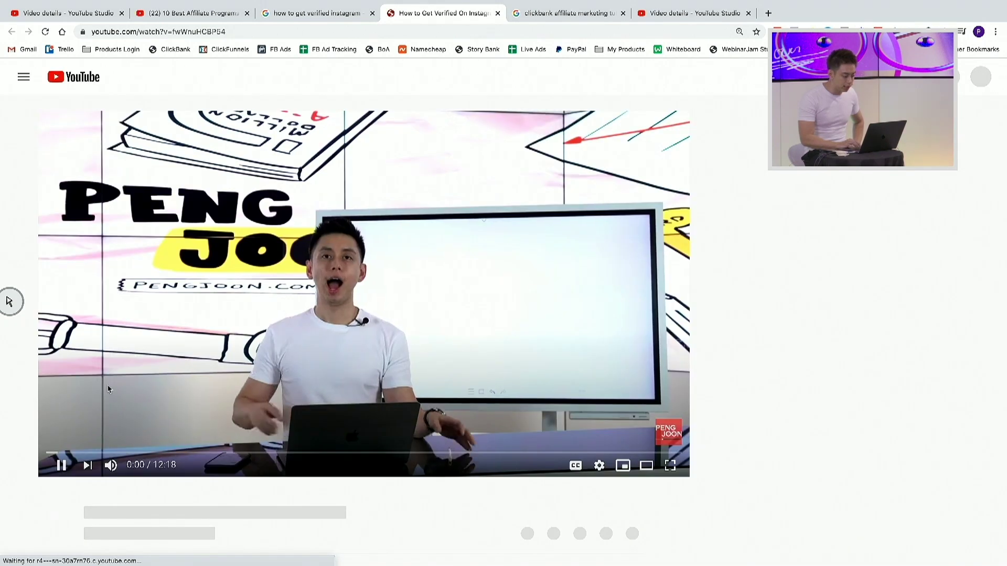
scroll(168, 488, up, 5)
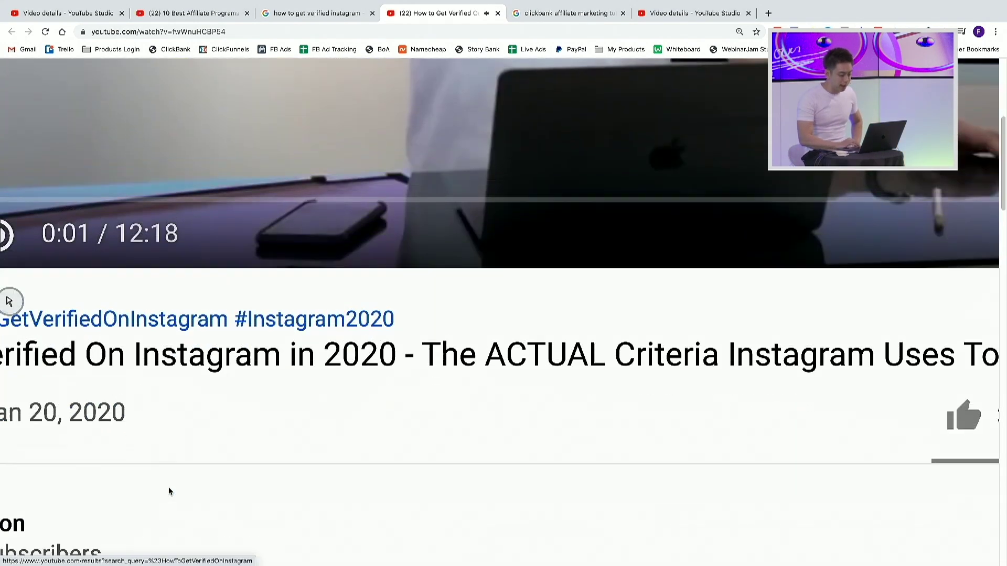
scroll(168, 487, left, 10)
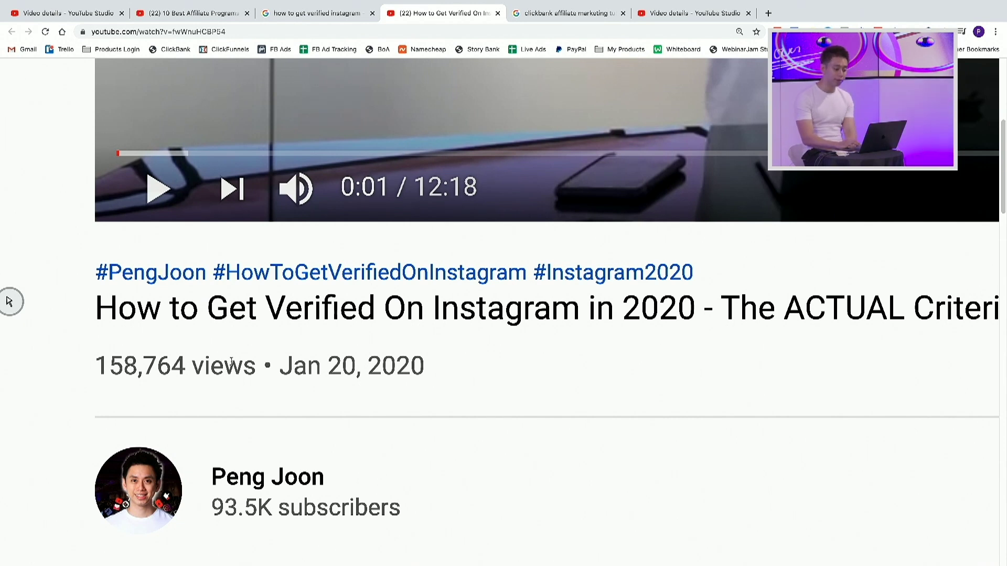
scroll(231, 362, up, 1)
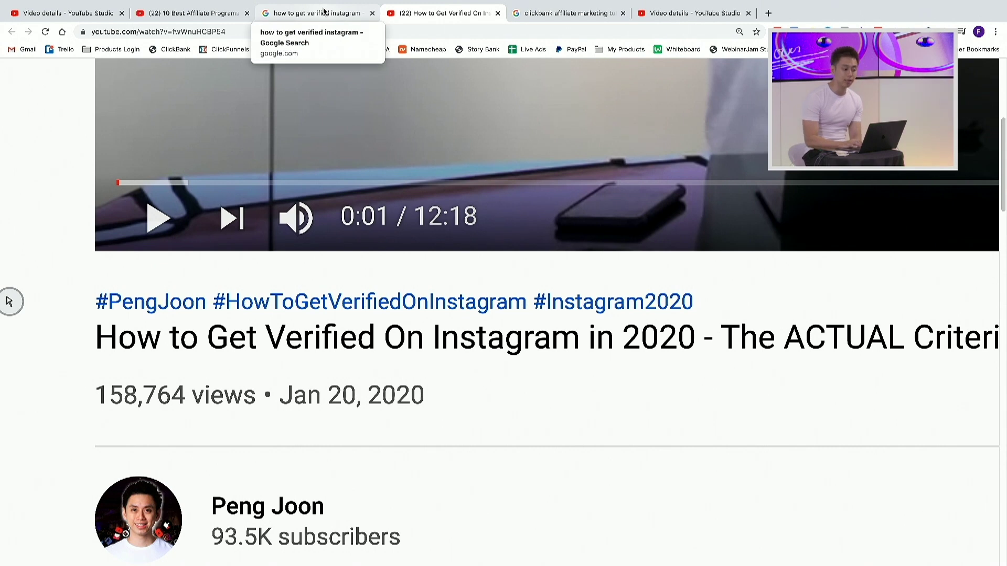
Step: Compare the Instagram verification results page with the ranked verification video page
click(324, 11)
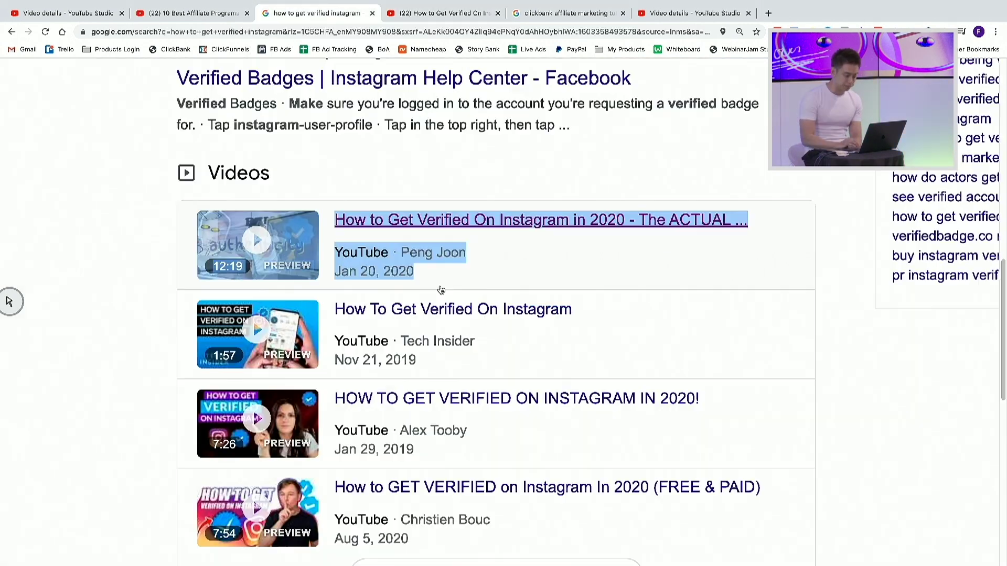
scroll(472, 310, up, 1)
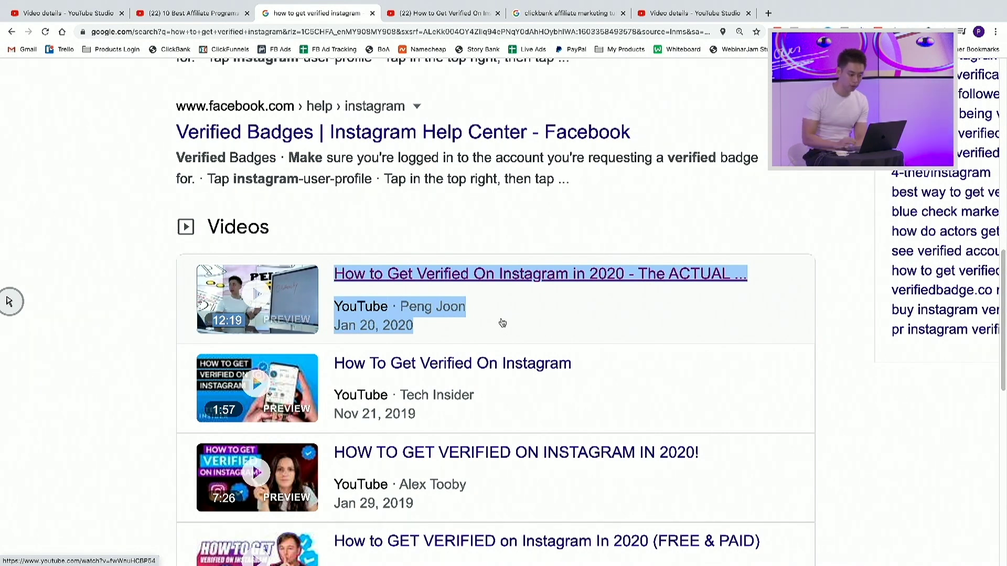
click(480, 14)
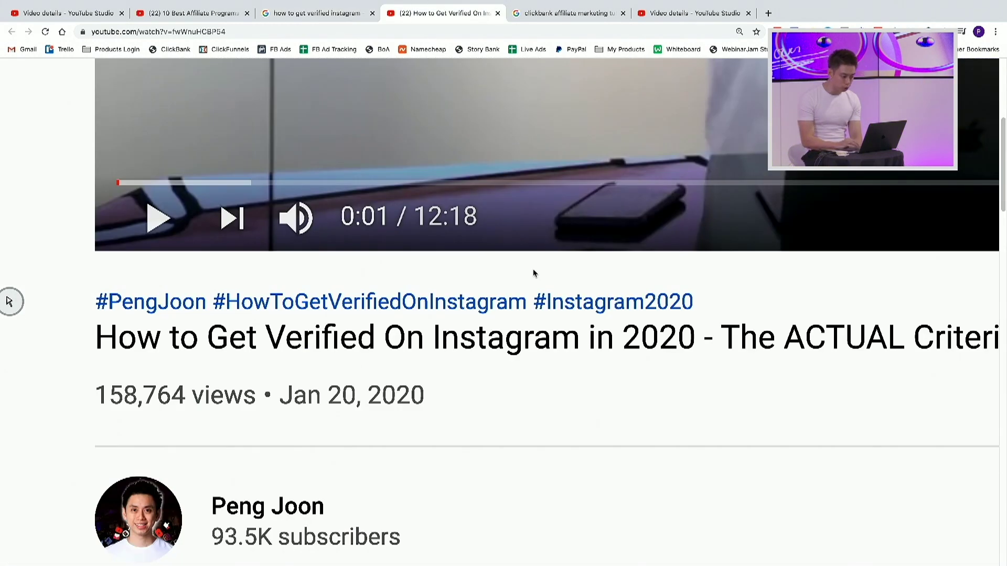
scroll(508, 194, down, 5)
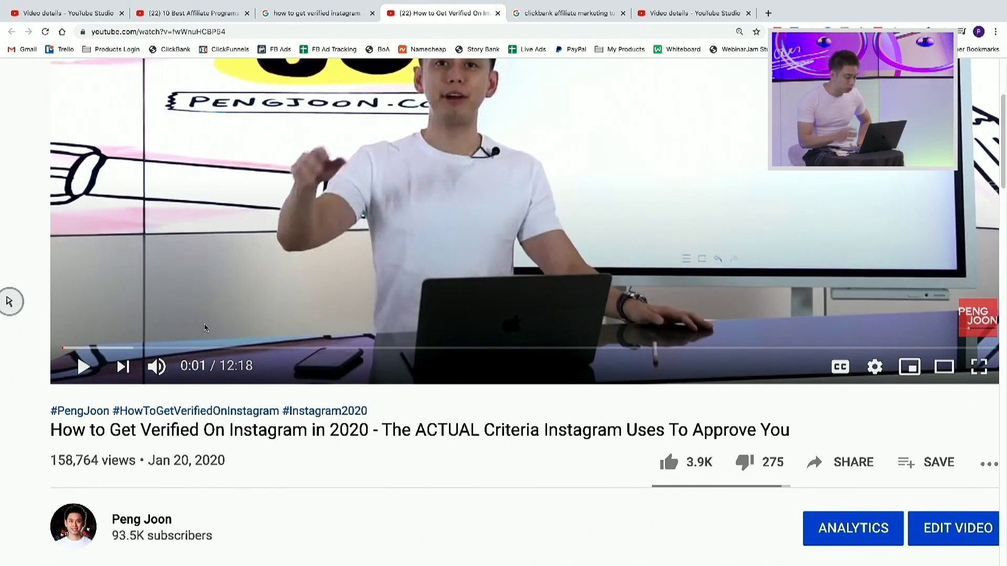
click(280, 14)
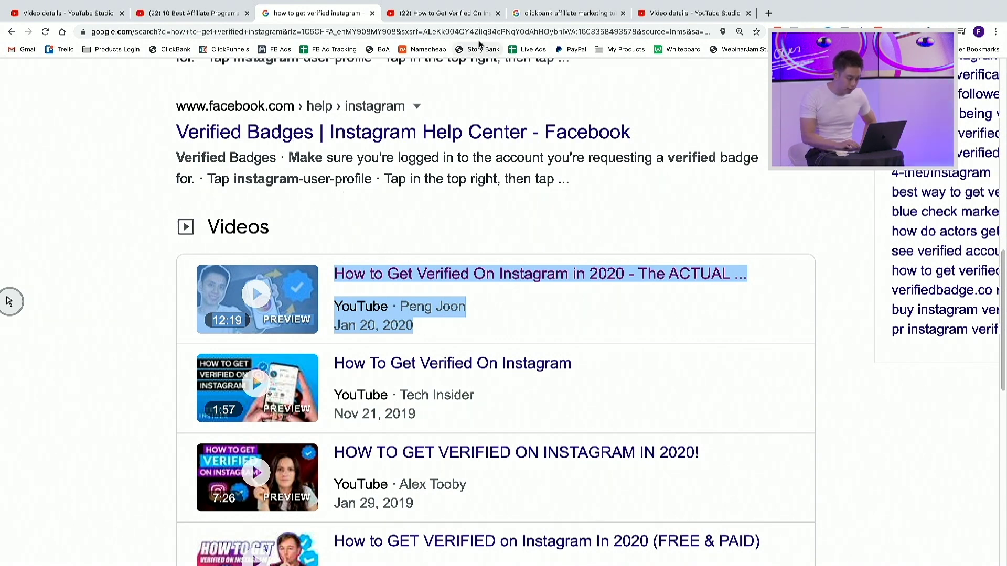
click(473, 16)
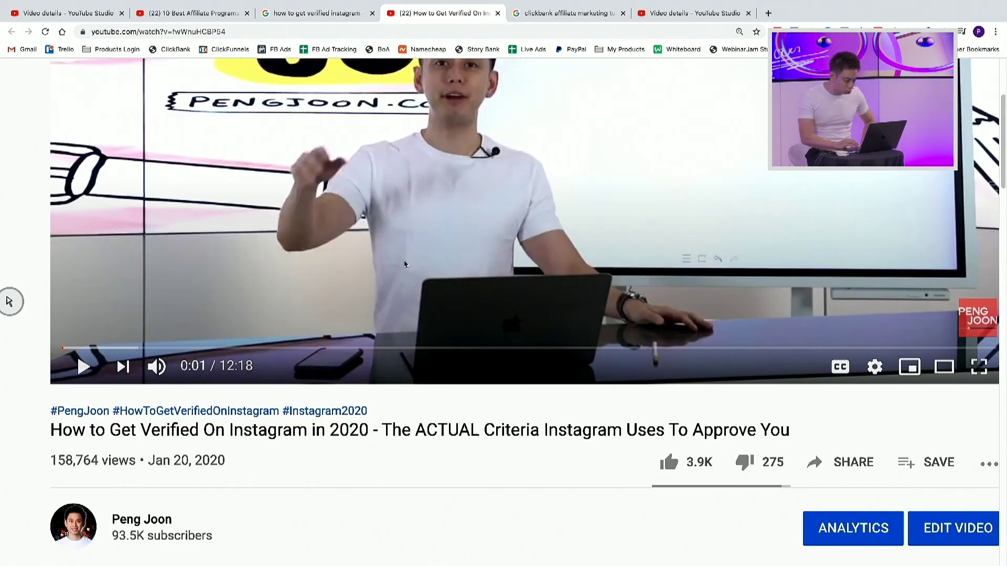
scroll(404, 264, down, 3)
Step: Check the clickbank tutorial results, then return to the Instagram featured snippet
click(553, 14)
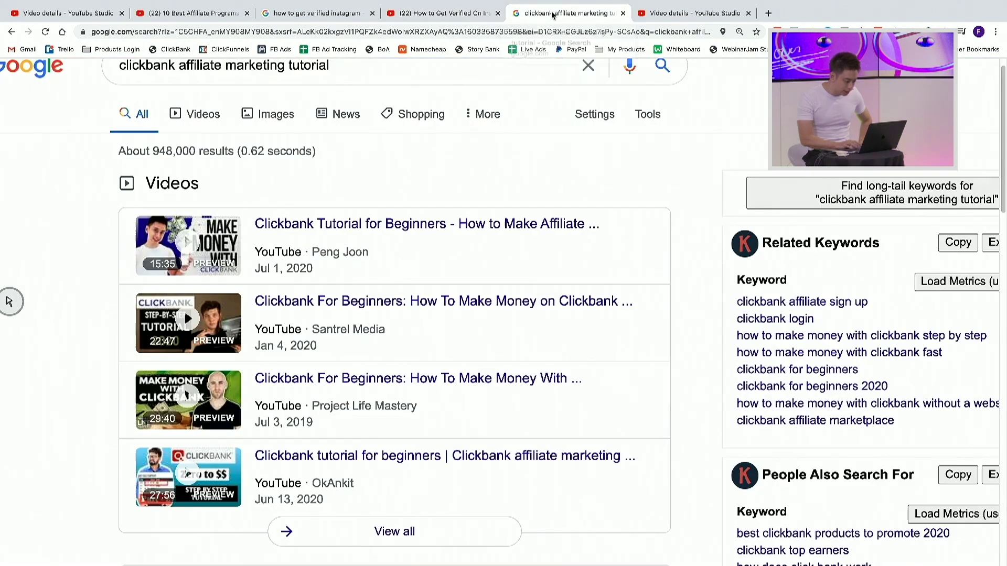
scroll(411, 310, up, 1)
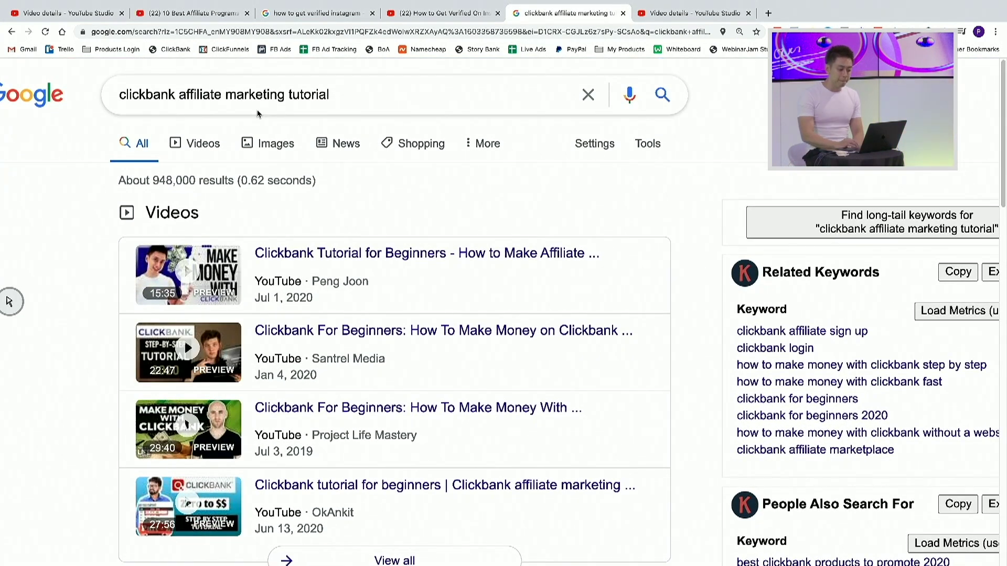
click(300, 14)
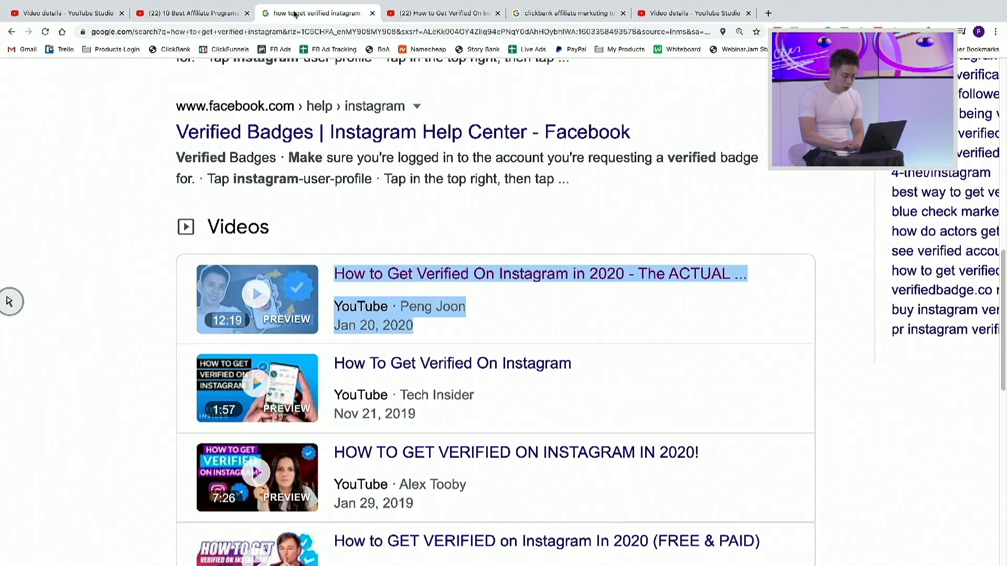
scroll(355, 289, up, 10)
scroll(355, 289, down, 3)
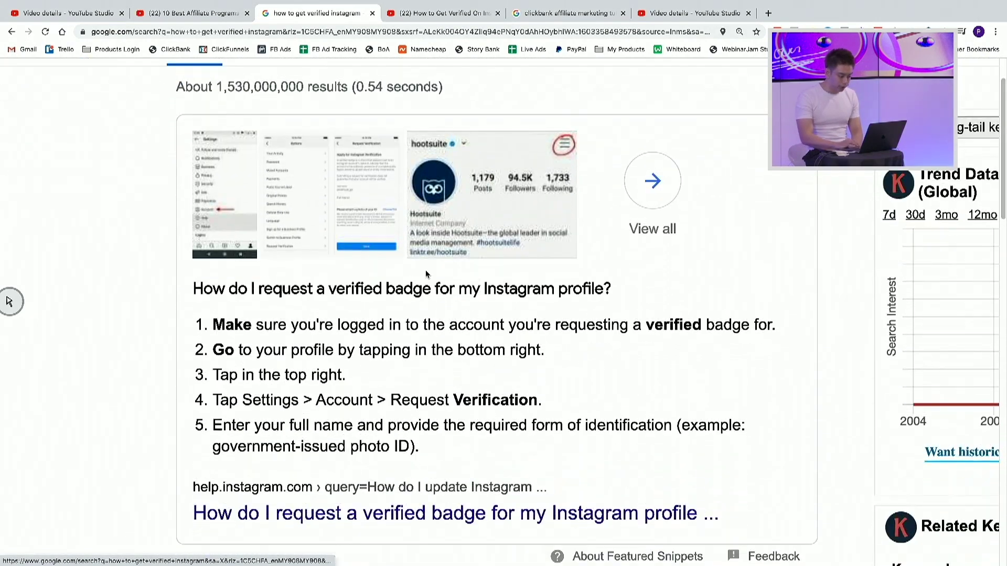
scroll(582, 444, up, 3)
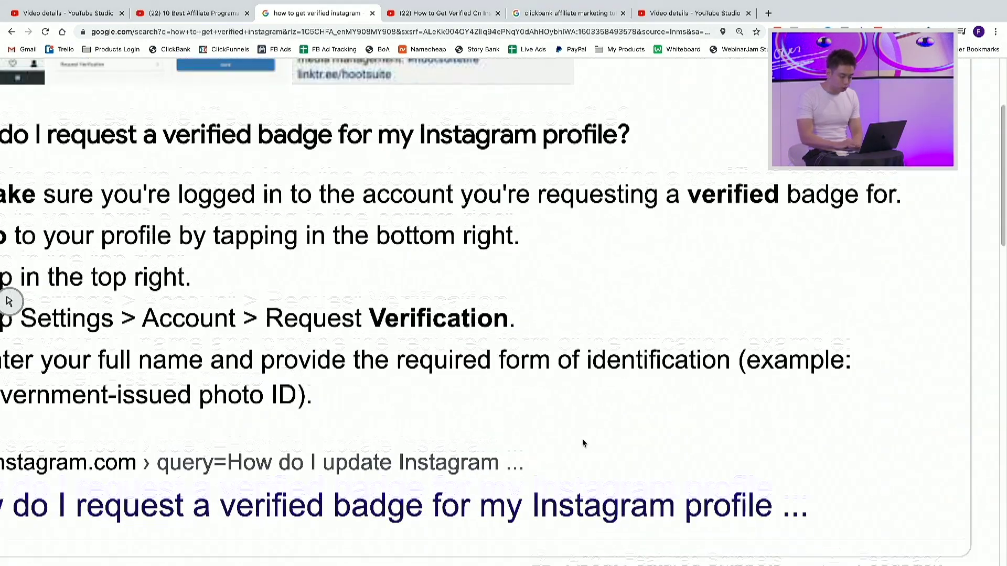
scroll(577, 353, down, 3)
scroll(670, 310, up, 2)
scroll(669, 310, down, 2)
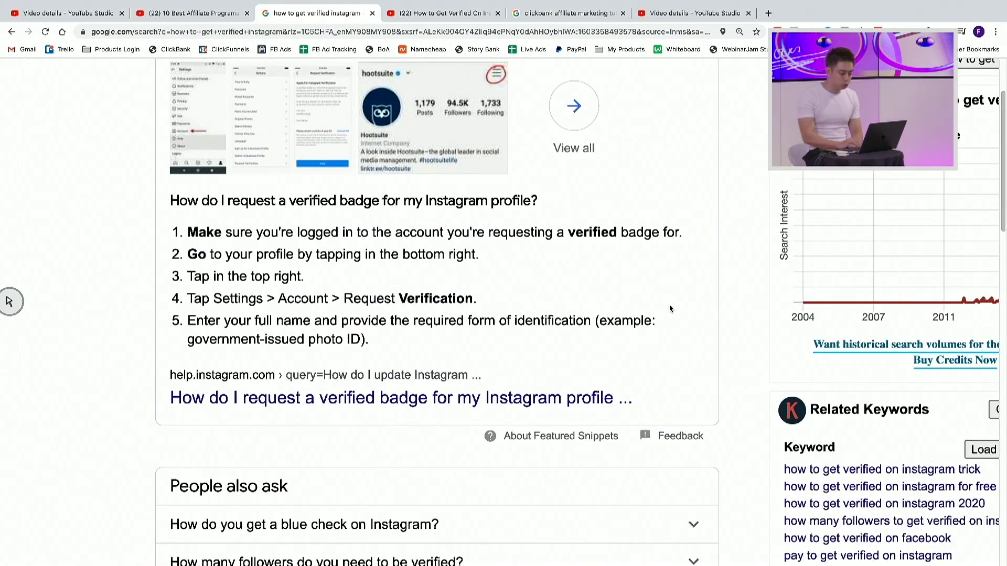
scroll(576, 294, up, 5)
scroll(465, 277, down, 1)
scroll(465, 277, up, 1)
scroll(465, 277, down, 10)
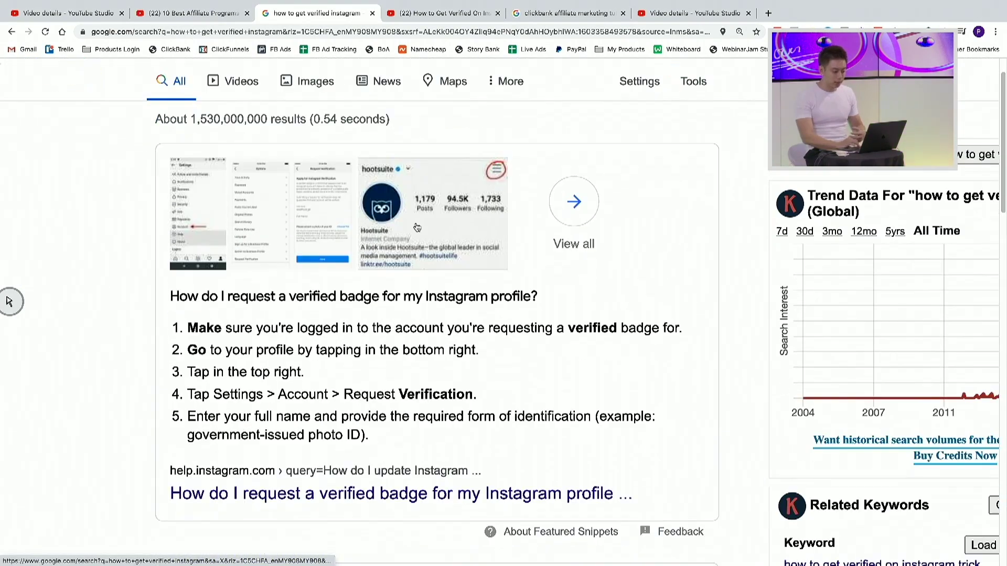
scroll(245, 240, down, 5)
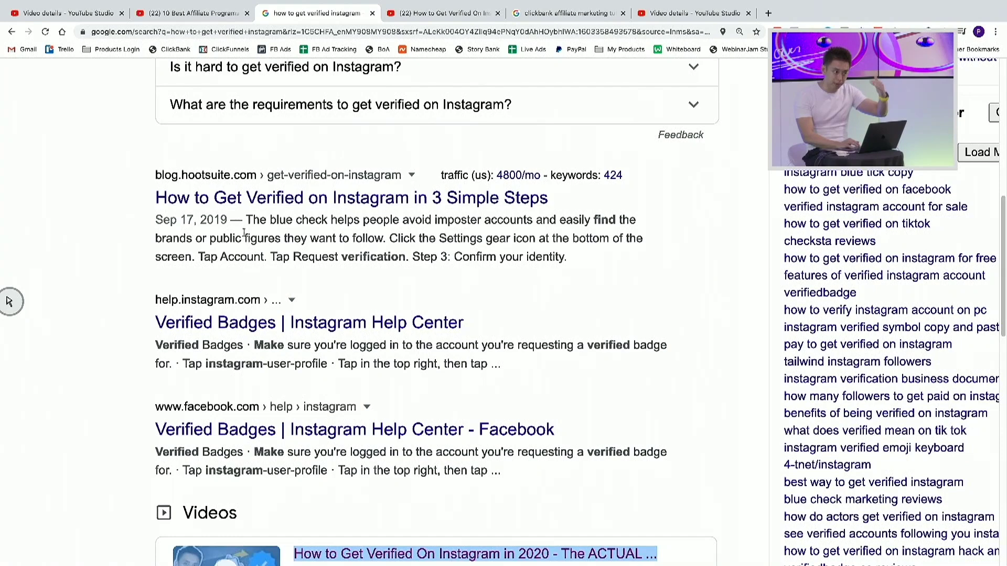
scroll(257, 297, up, 7)
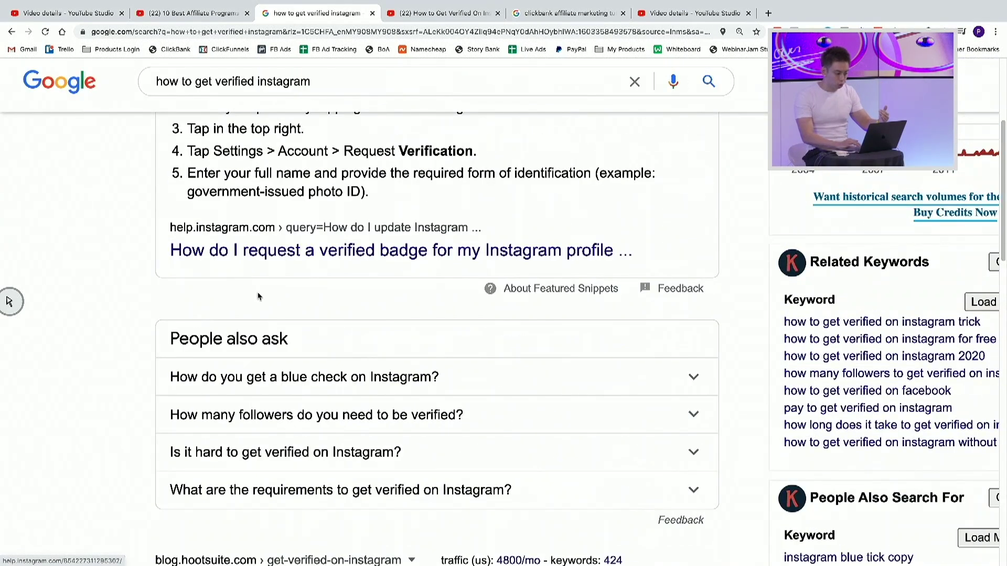
scroll(258, 297, up, 5)
scroll(257, 294, down, 1)
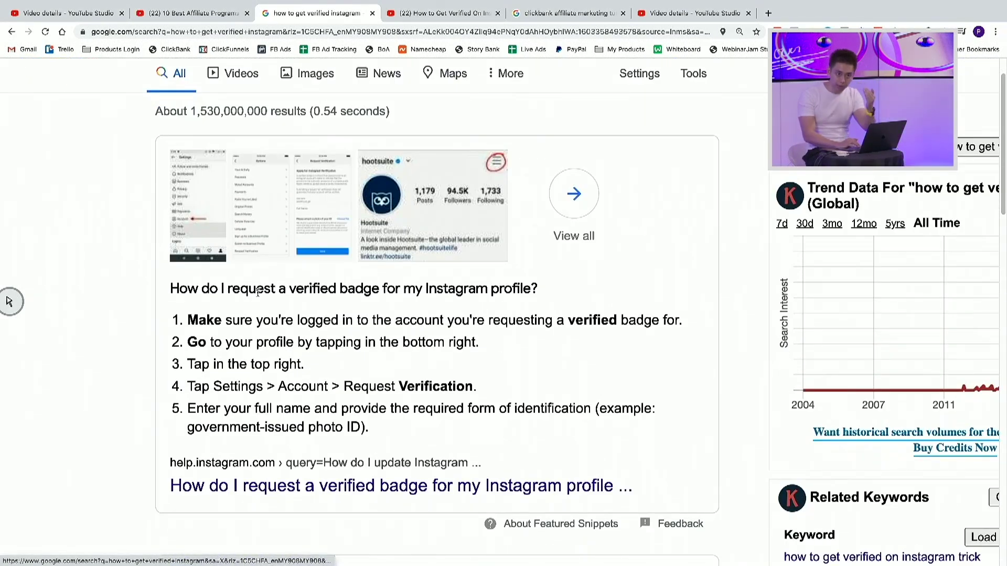
scroll(257, 292, down, 1)
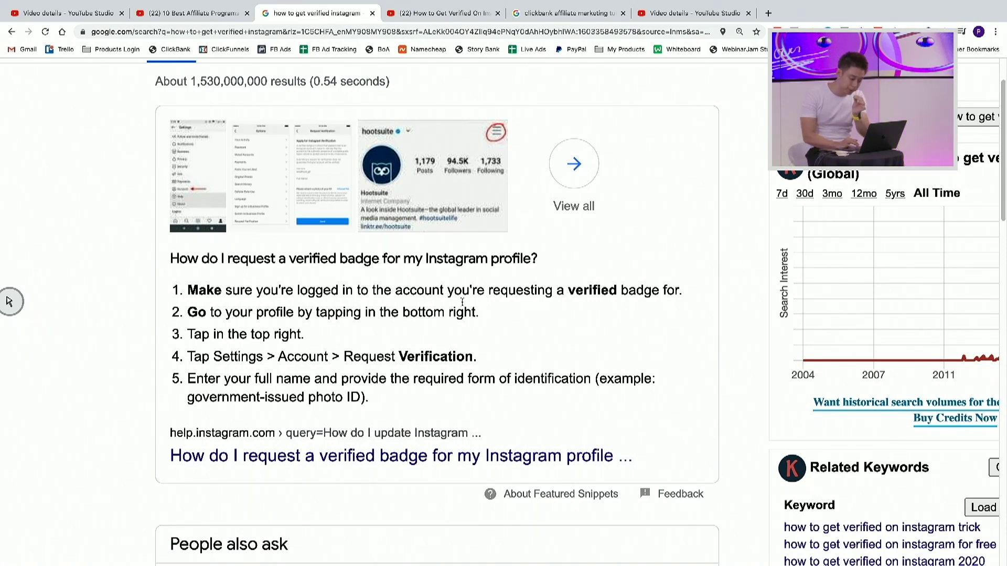
scroll(462, 302, down, 1)
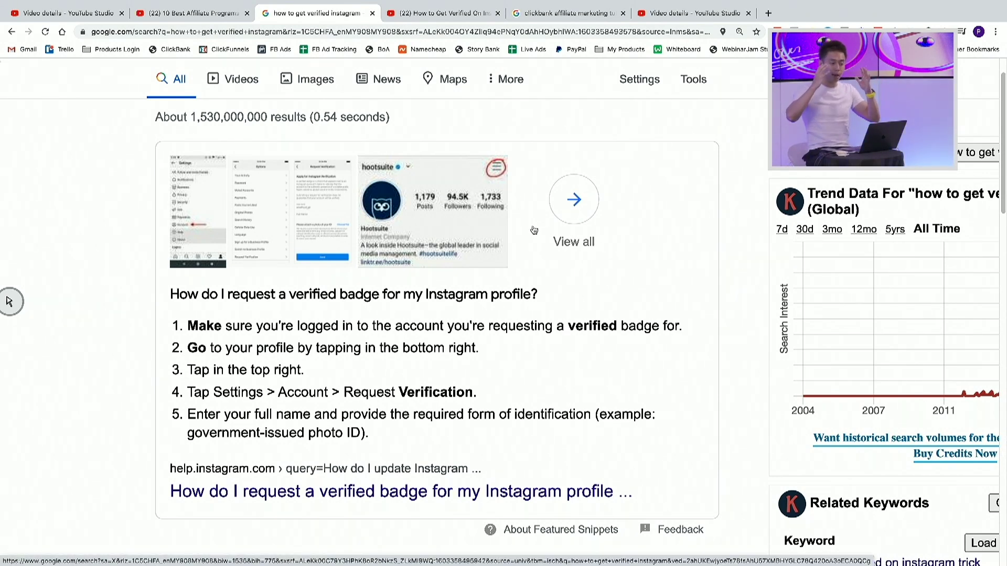
scroll(563, 471, down, 1)
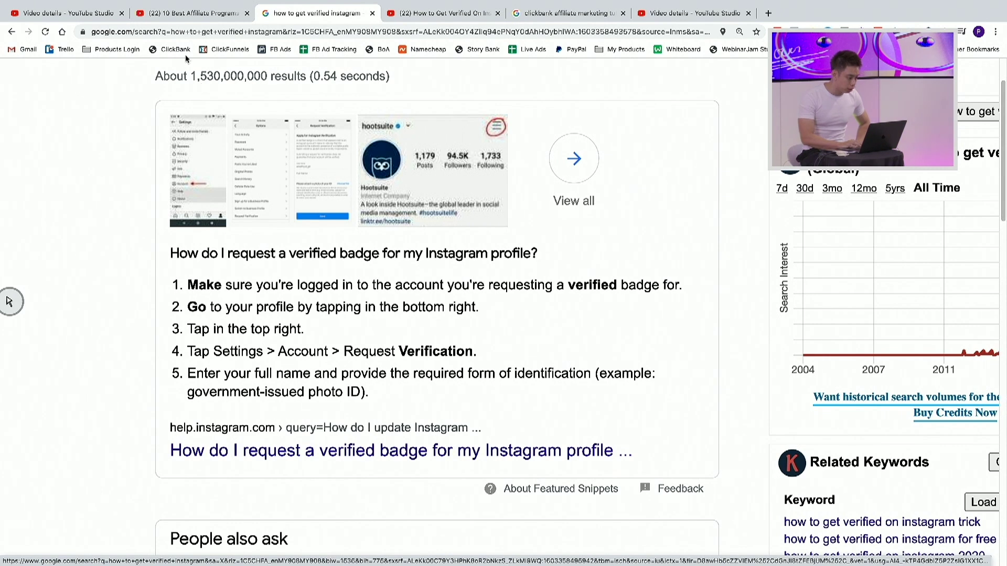
Step: Pass through the affiliate and clickbank tabs back to the '$11,000 a Day With Facebook Ads' details
click(190, 16)
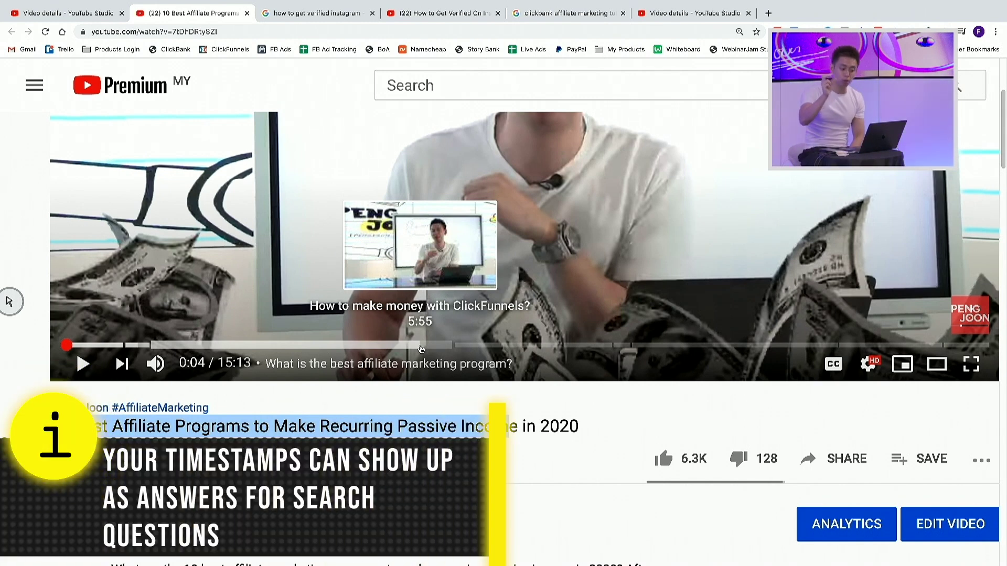
click(557, 5)
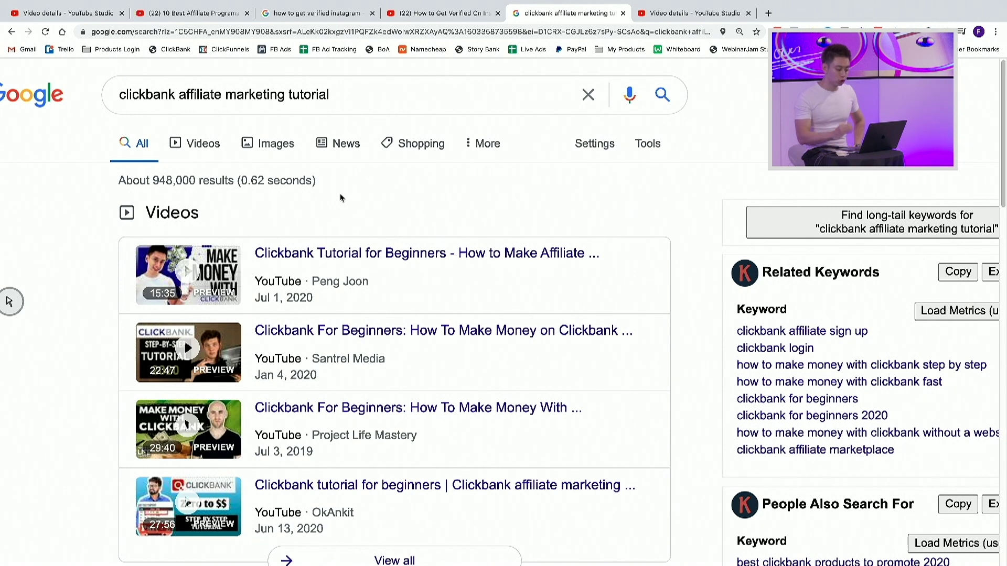
click(682, 13)
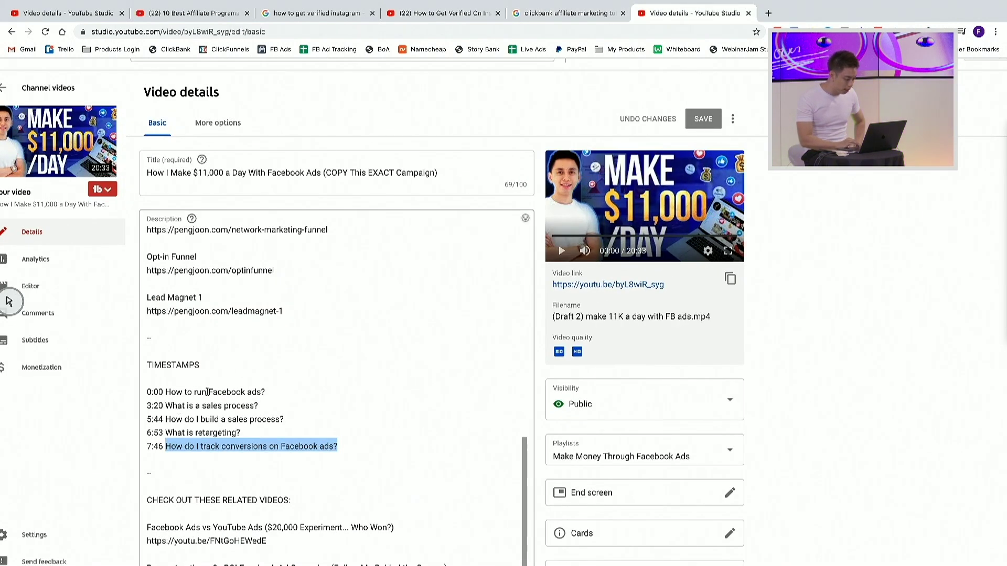
Step: Magnify the Studio description and highlight the 7:46 timestamp question line
key(ctrl+plus)
scroll(210, 367, down, 2)
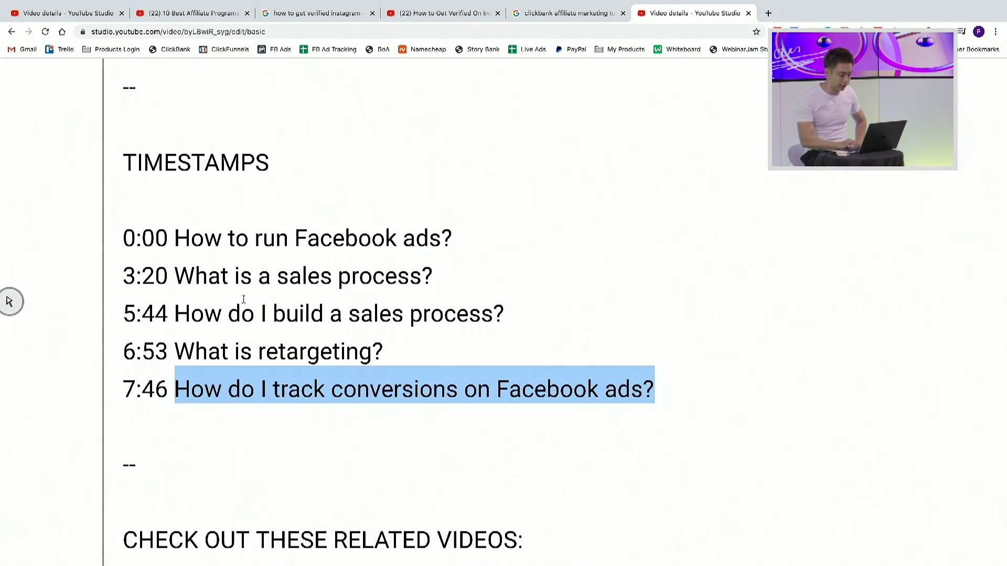
scroll(223, 241, left, 2)
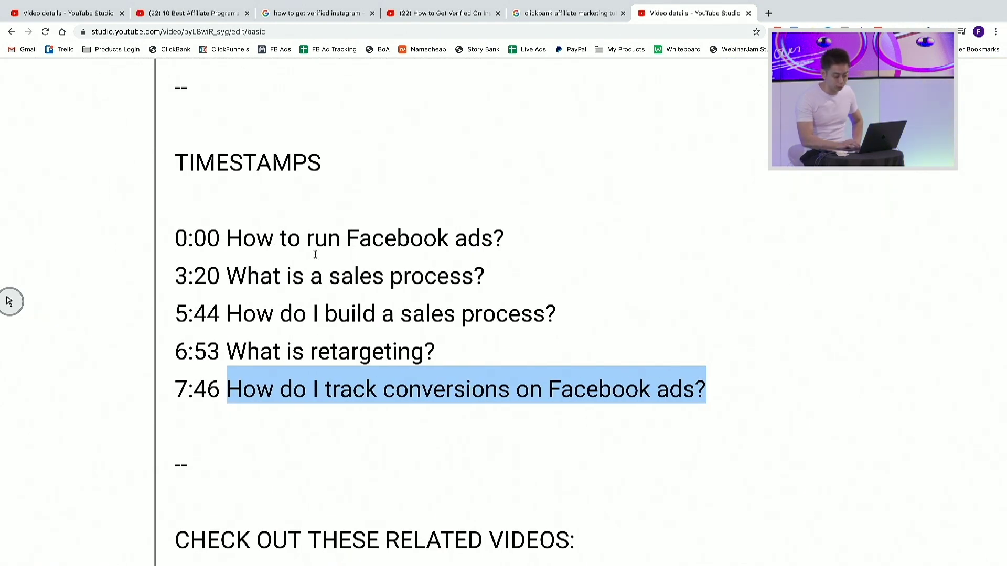
click(281, 310)
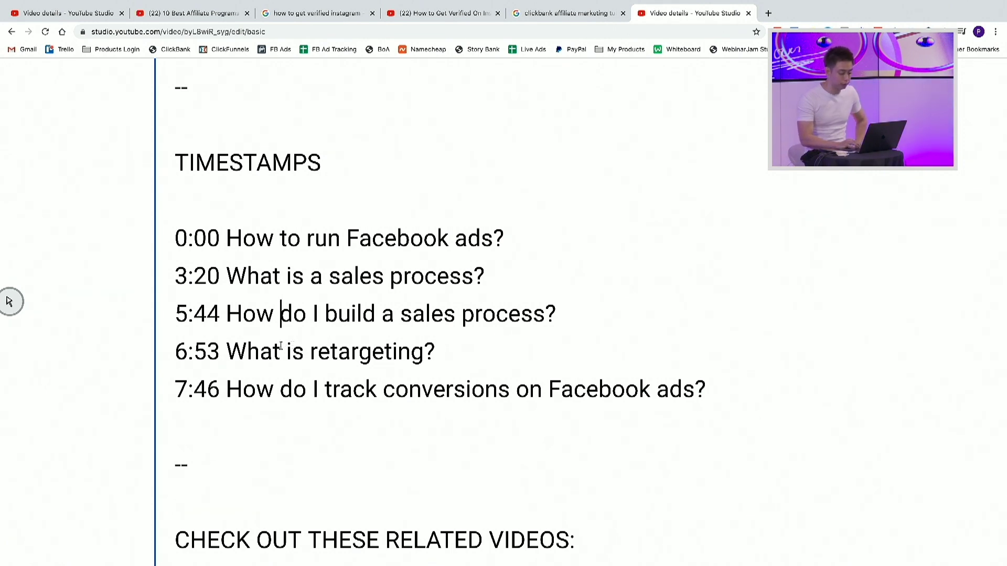
double_click(287, 387)
click(288, 386)
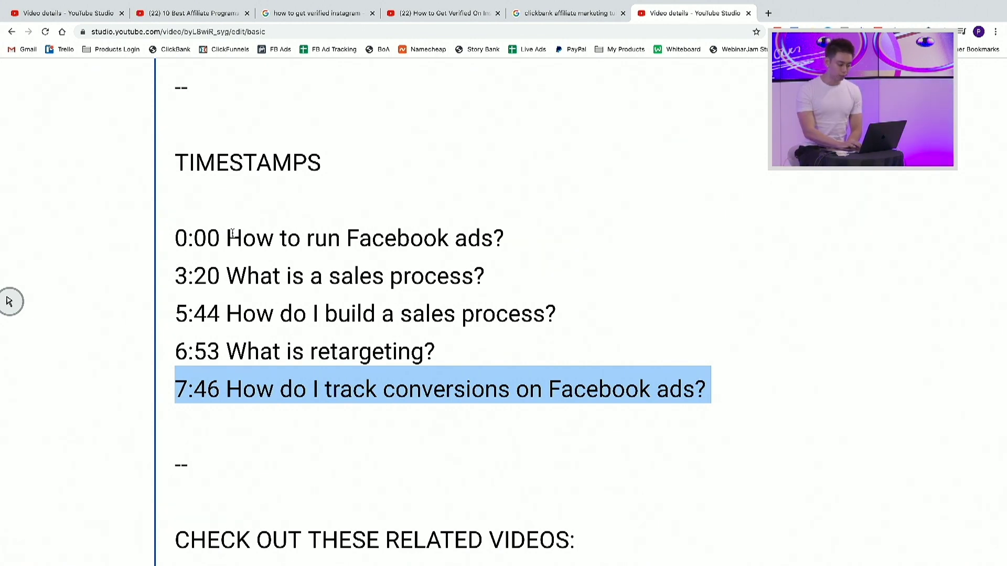
click(231, 233)
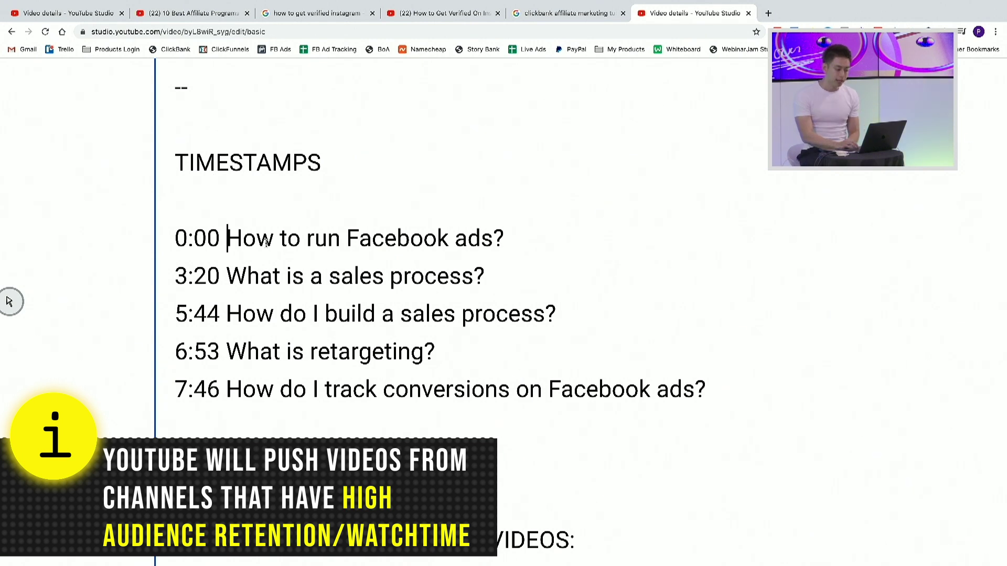
drag(227, 234, 508, 233)
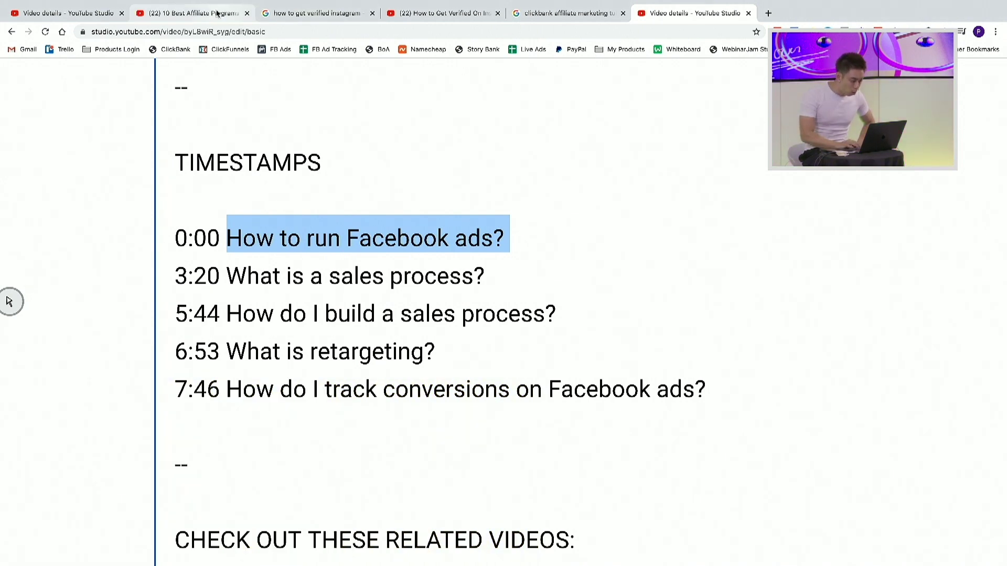
key(ctrl+2)
Step: Magnify the watch page and highlight the first two timestamp questions
scroll(349, 325, down, 10)
key(ctrl+plus)
key(ctrl+plus)
key(ctrl+plus)
key(ctrl+plus)
key(ctrl+plus)
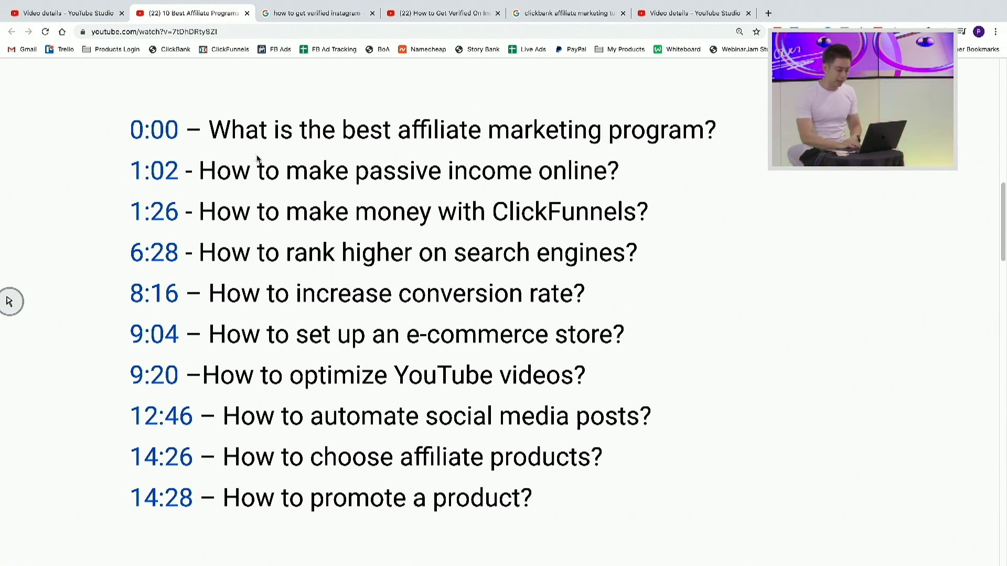
drag(254, 158, 571, 153)
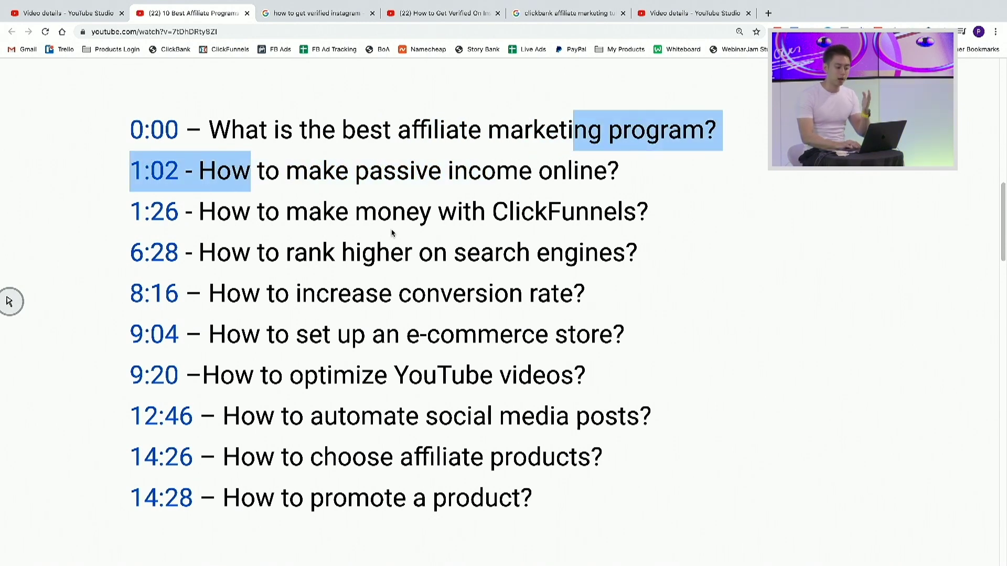
click(358, 255)
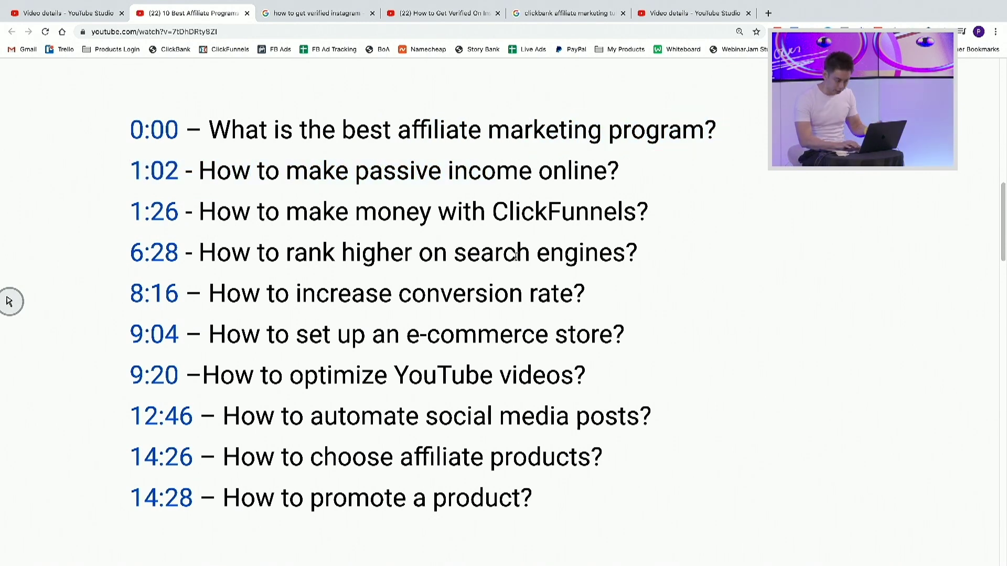
Step: Highlight 'conversion' on the 8:16 line and the whole 9:20 timestamp line
double_click(401, 291)
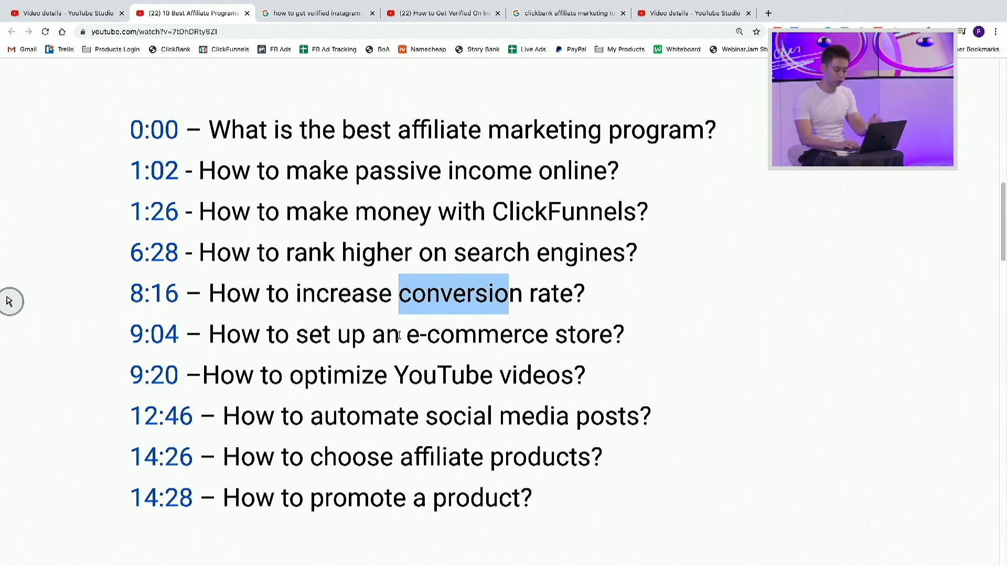
click(383, 337)
drag(382, 337, 500, 336)
scroll(395, 335, down, 1)
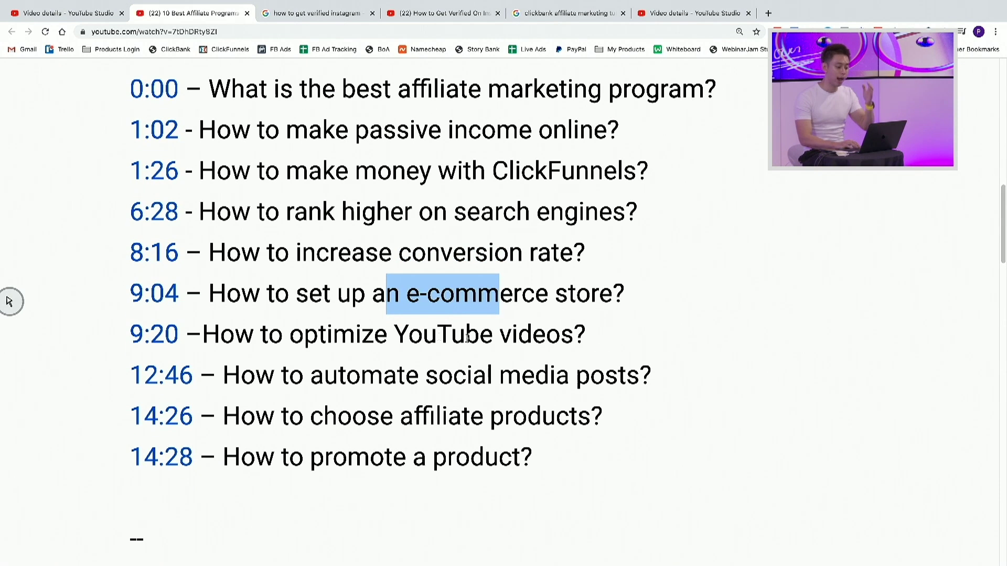
click(394, 334)
triple_click(394, 335)
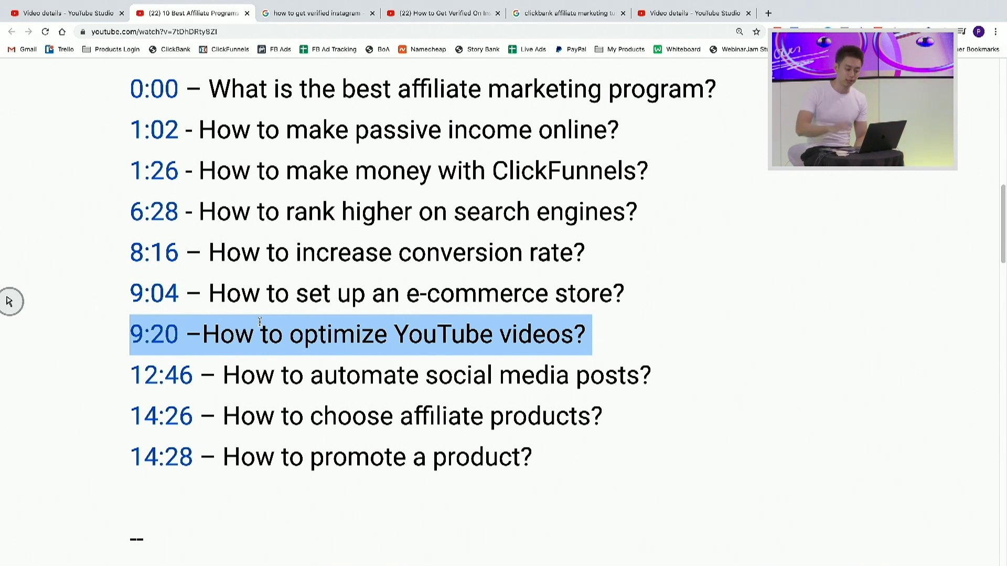
click(287, 329)
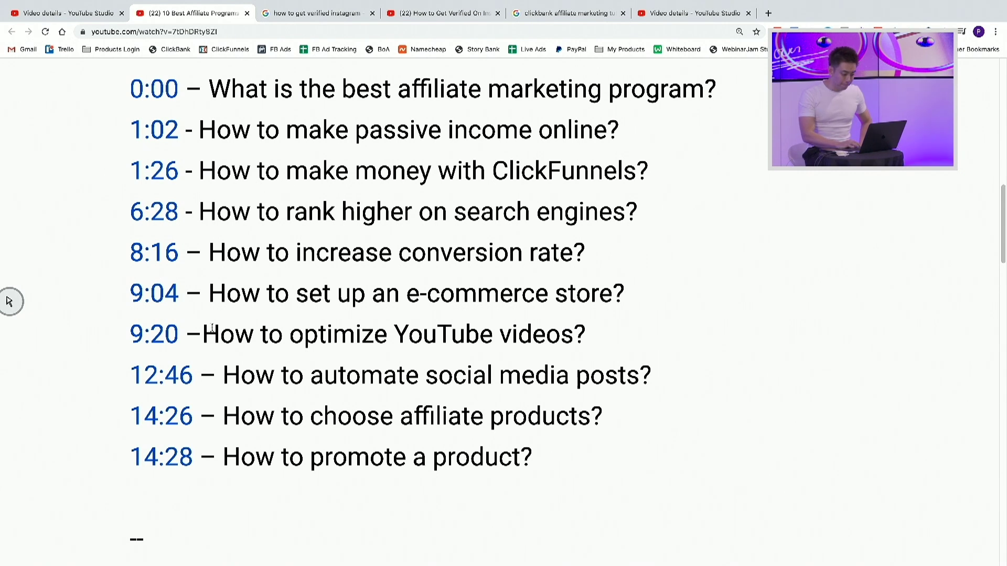
Step: Highlight the 9:20 and 12:46 timestamp lines, then zoom out to show the TIMESTAMPS heading
drag(209, 330, 583, 330)
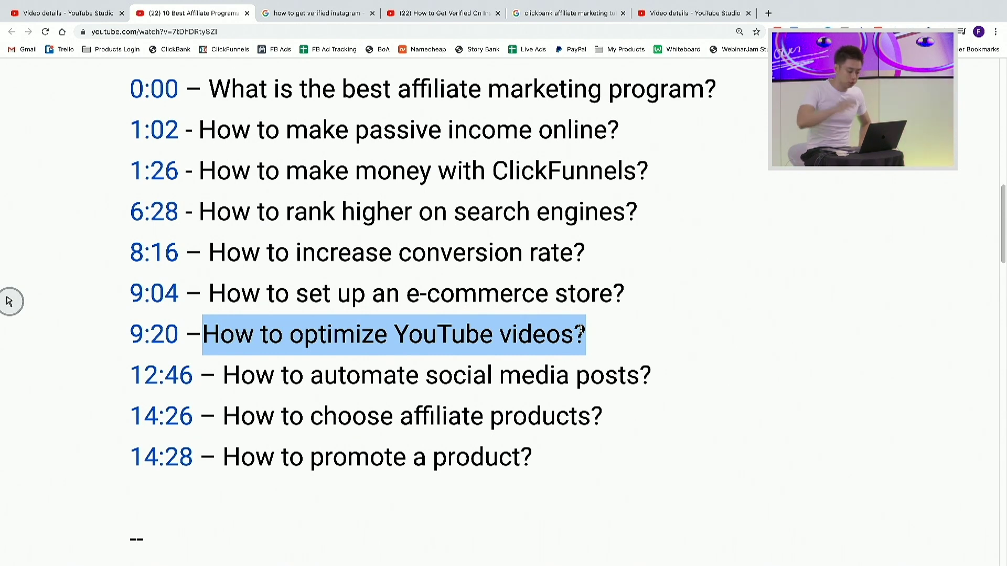
triple_click(490, 368)
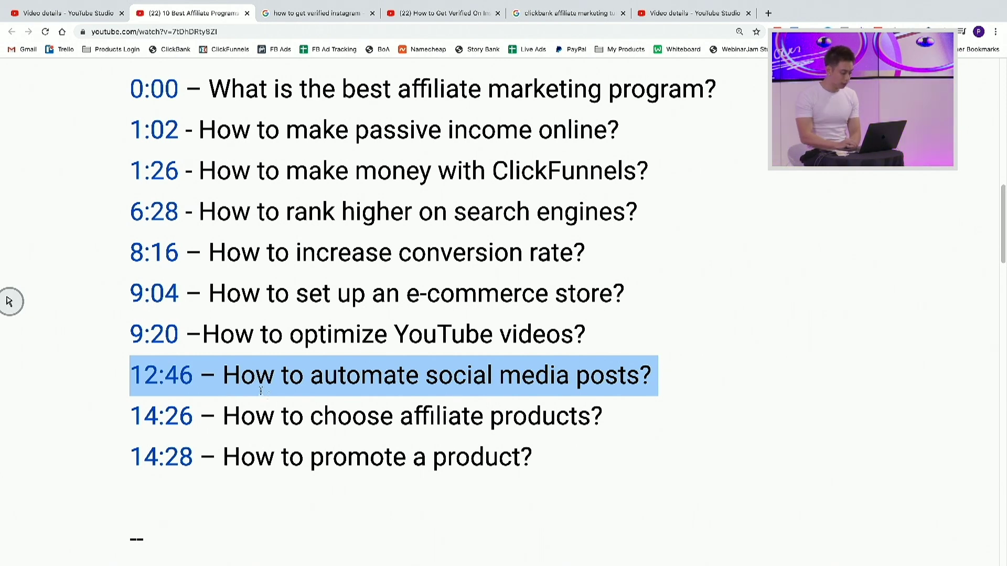
scroll(276, 404, up, 1)
key(ctrl+minus)
key(ctrl+minus)
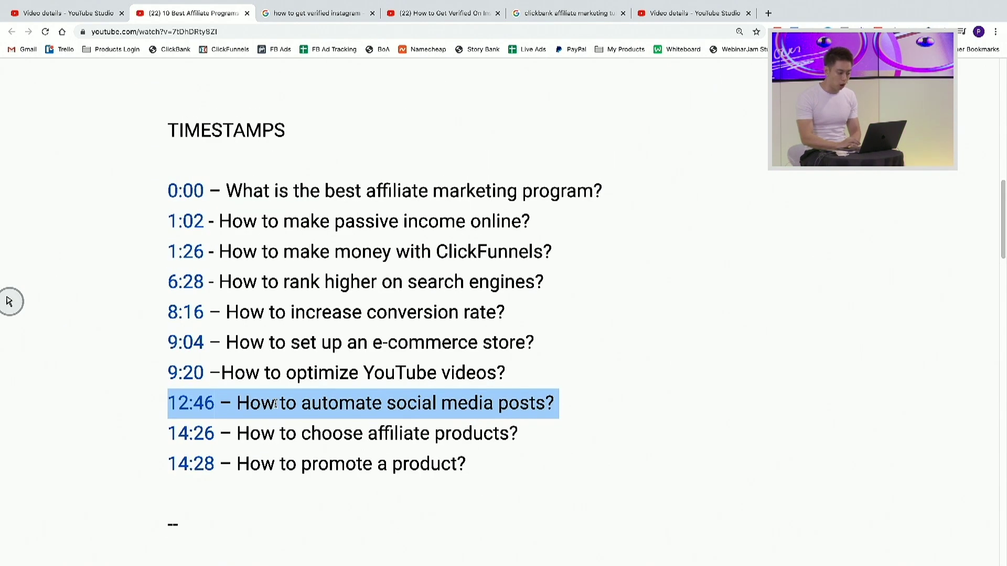
scroll(275, 404, down, 2)
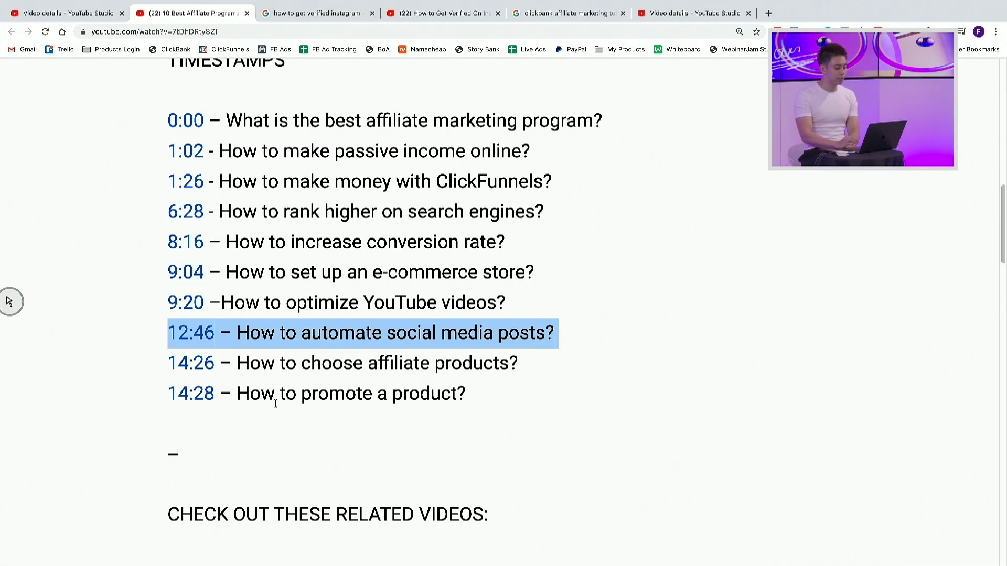
scroll(276, 408, down, 1)
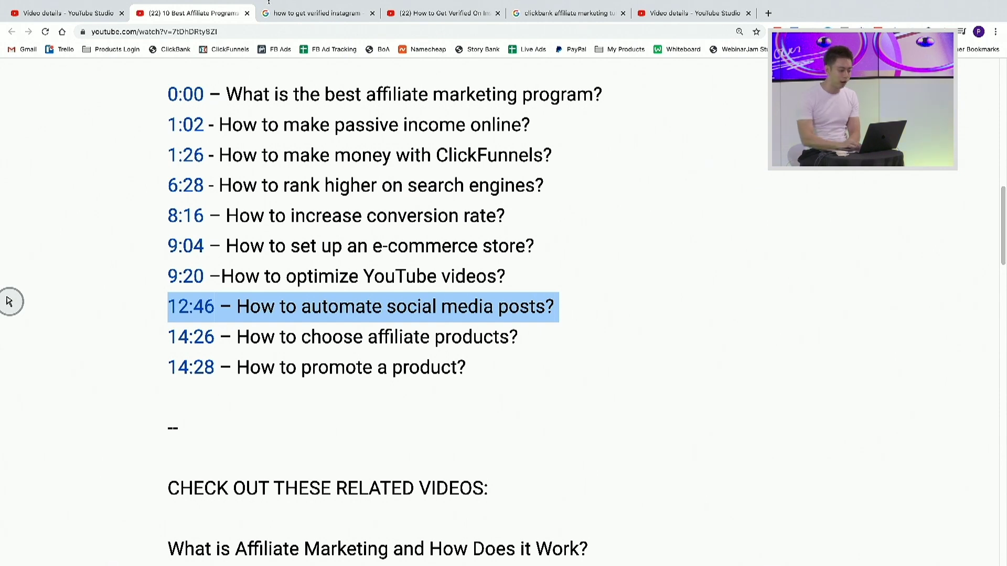
Step: Open the first Instagram verification video result, then close that duplicate tab
click(310, 13)
scroll(340, 168, down, 15)
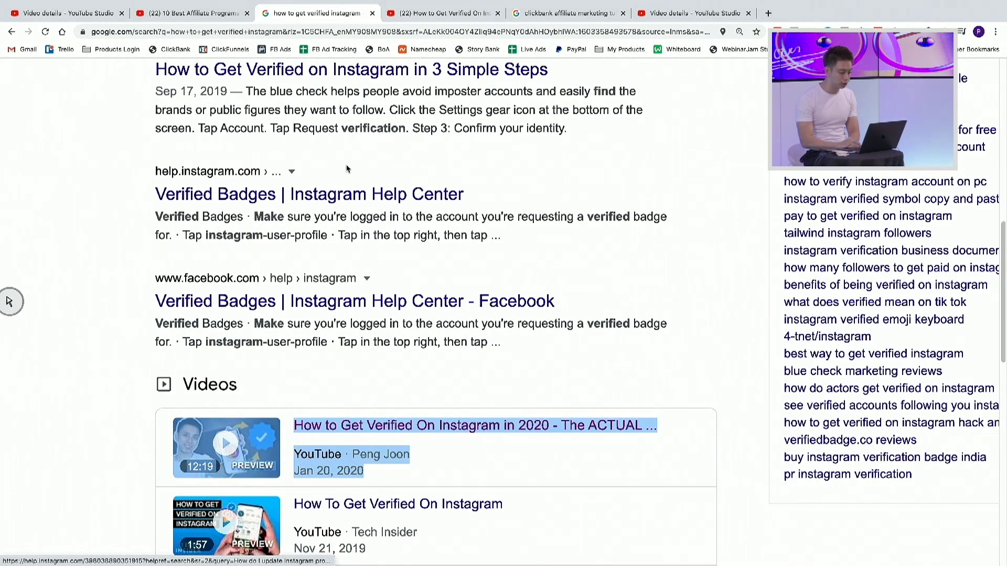
click(442, 289)
click(461, 15)
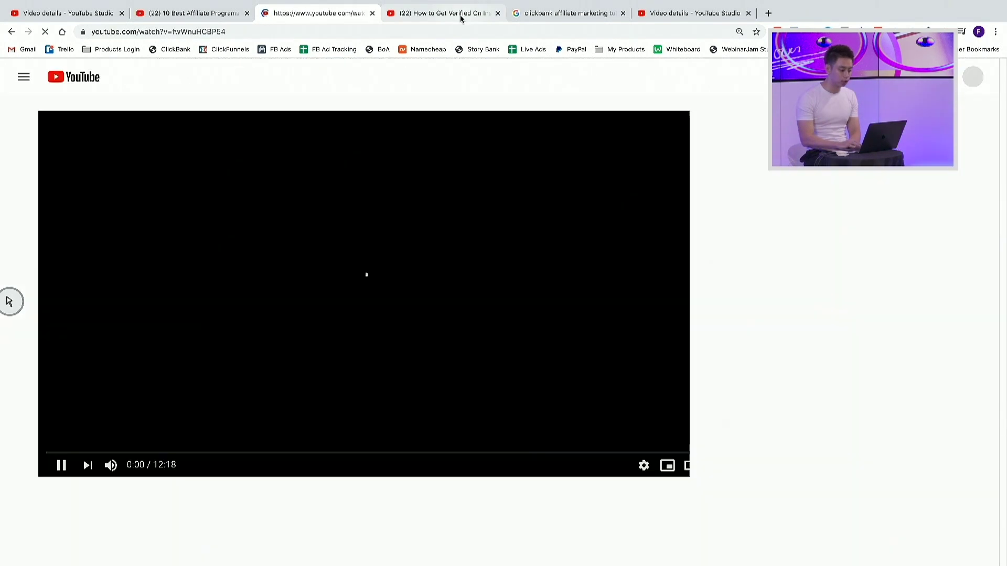
click(501, 13)
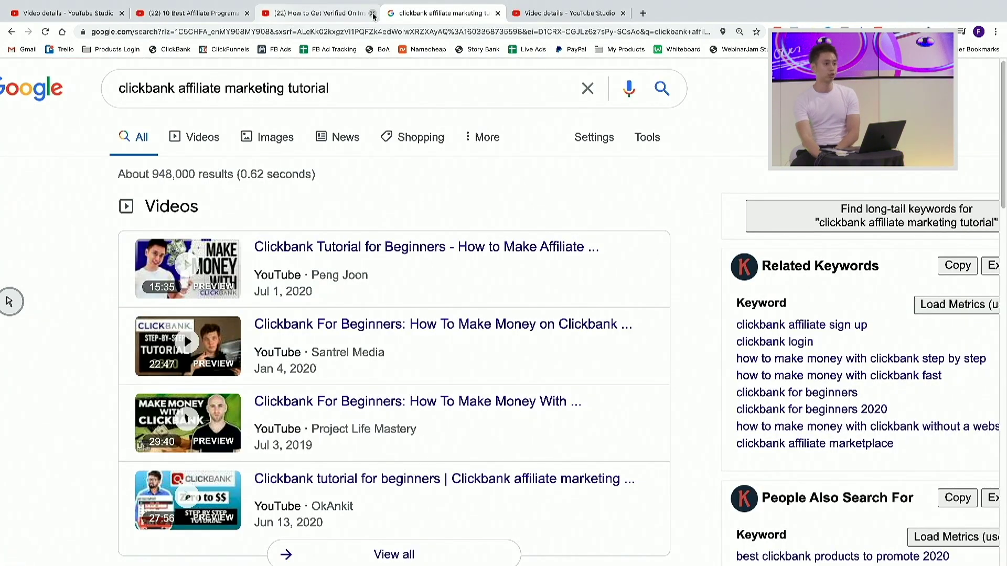